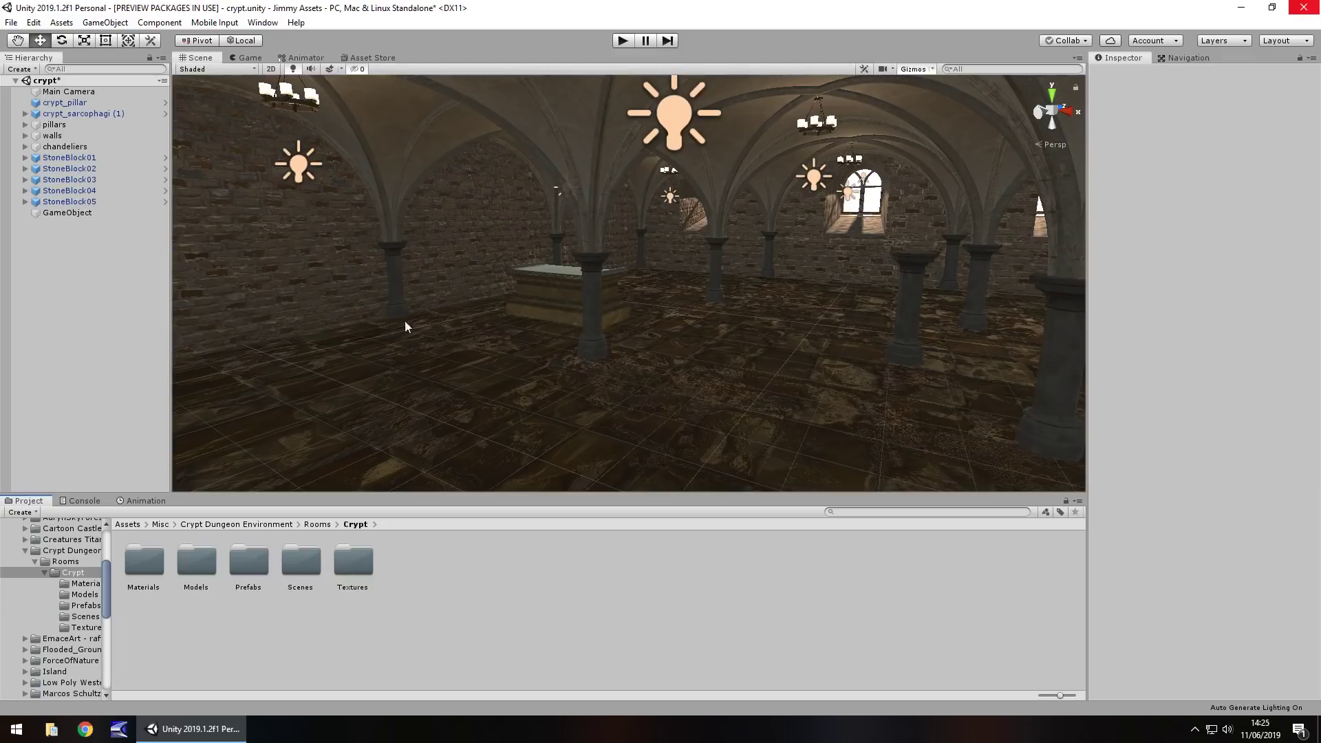
Turn and fly the scene camera left and forward to face the floor beside the sarcophagus.
right_click_drag(415, 312, 561, 322)
key("Up")
key("Left")
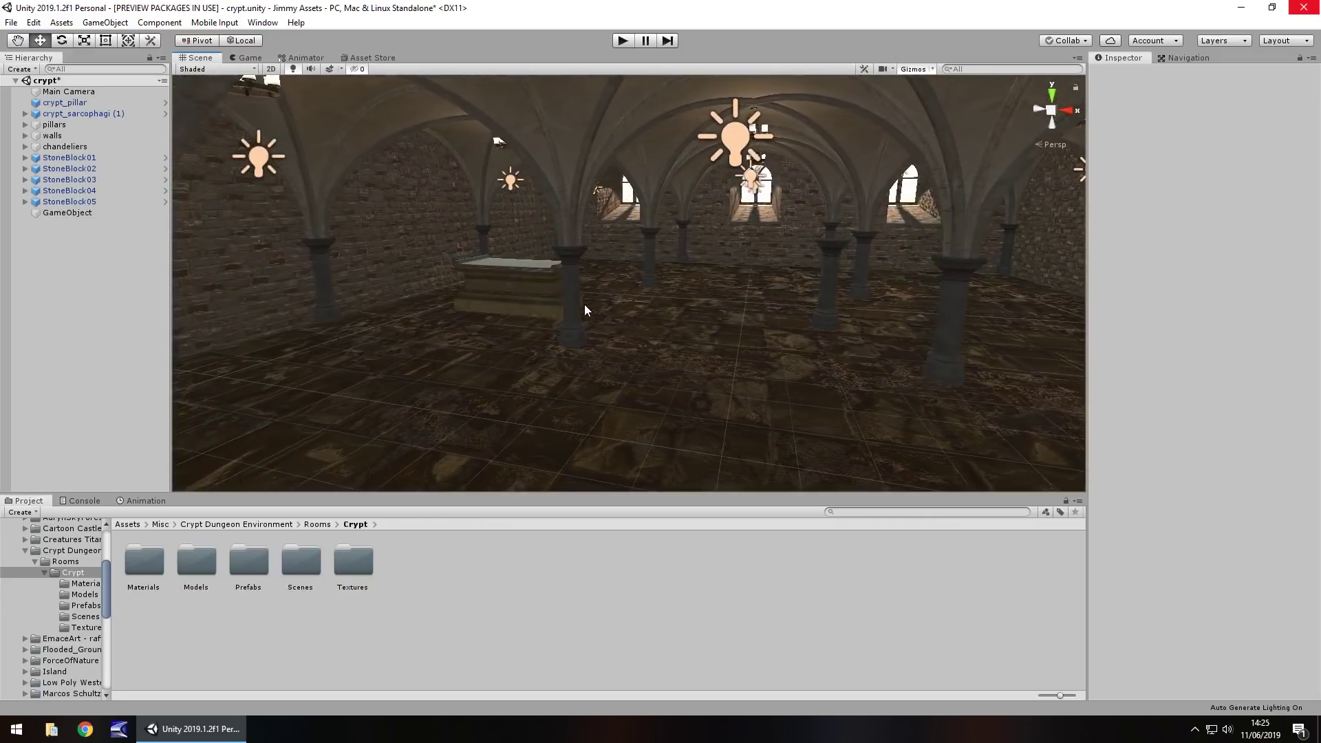
key("Left")
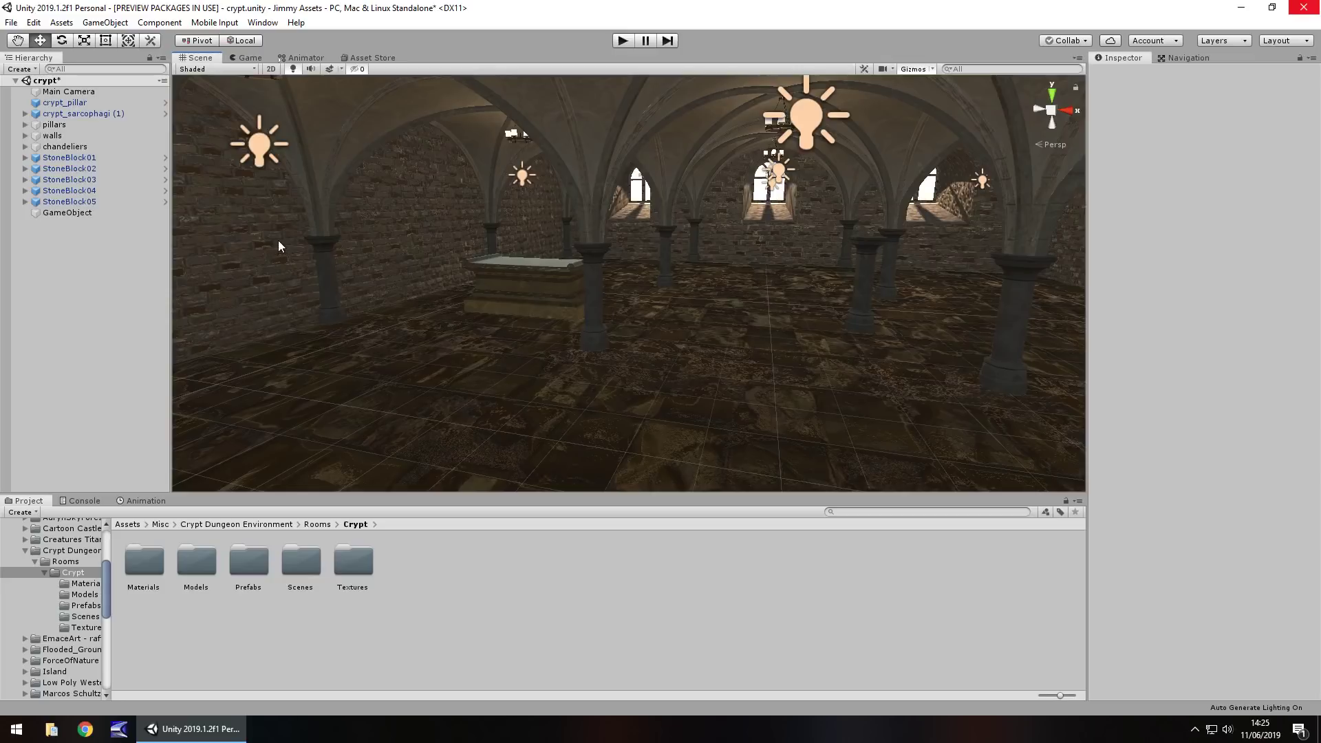
Add a plane, raise it to height 0.5, and tilt it upright to -93.6 on X.
left_click(105, 22)
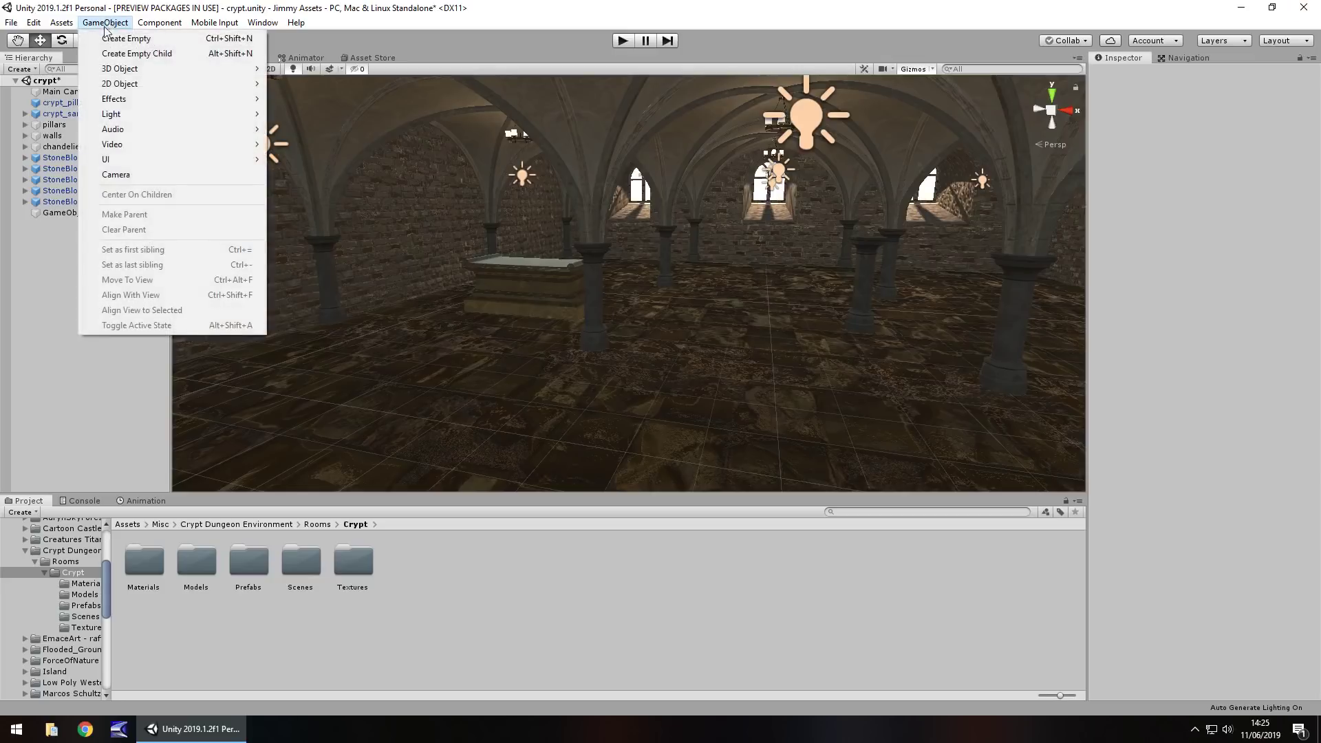
mouse_move(120, 68)
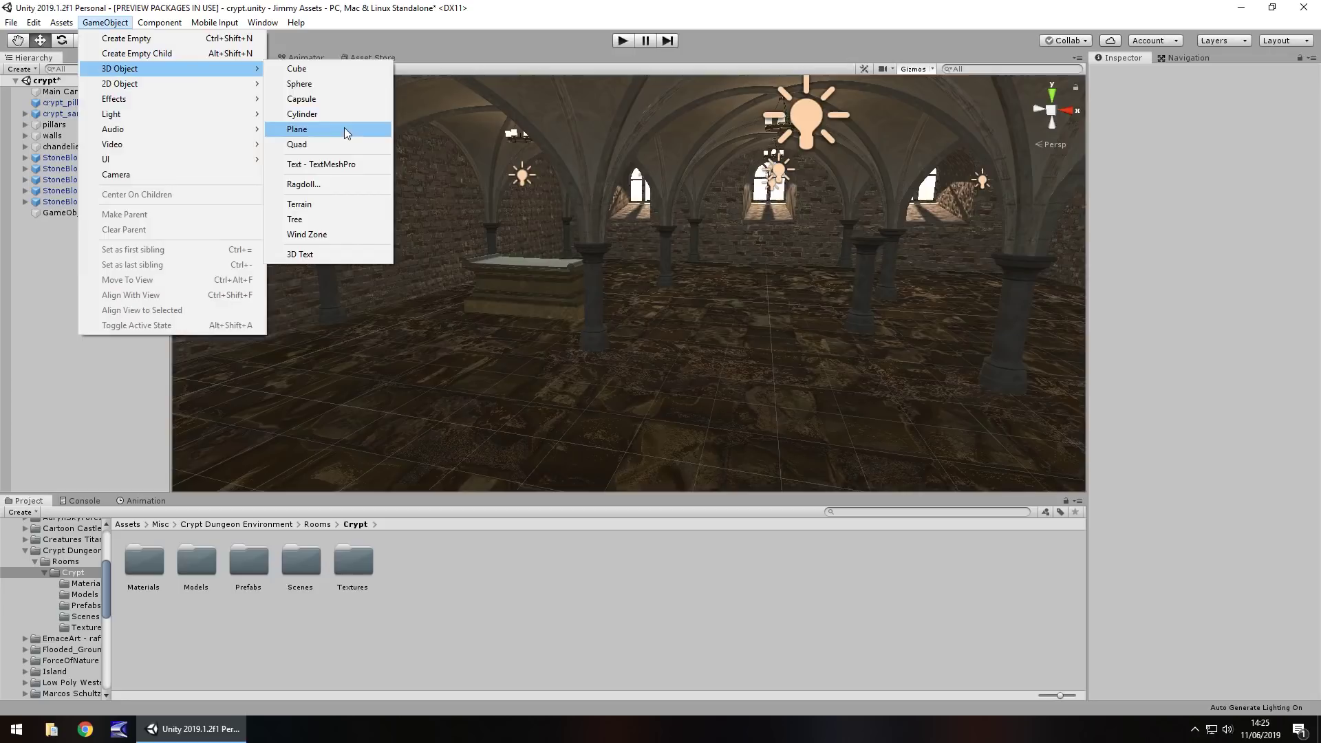
left_click(310, 132)
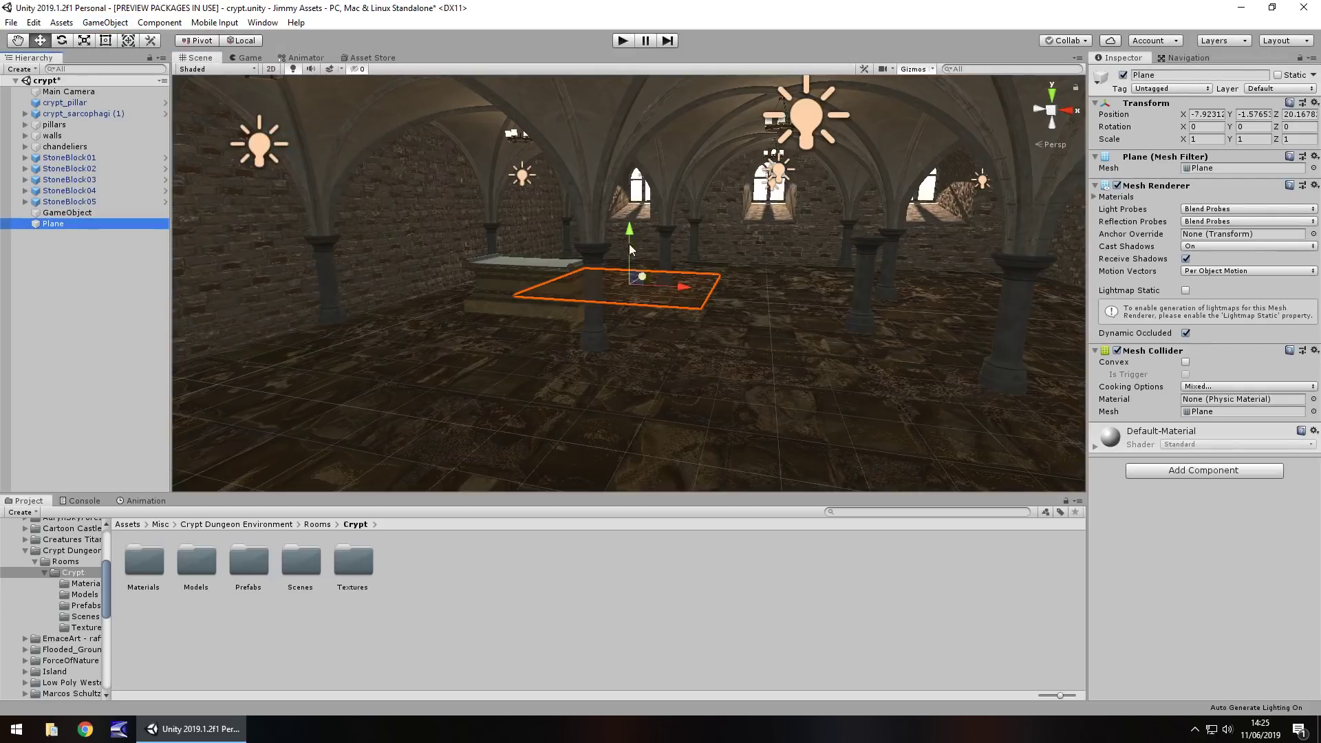
left_click_drag(629, 230, 634, 201)
left_click_drag(652, 253, 473, 308)
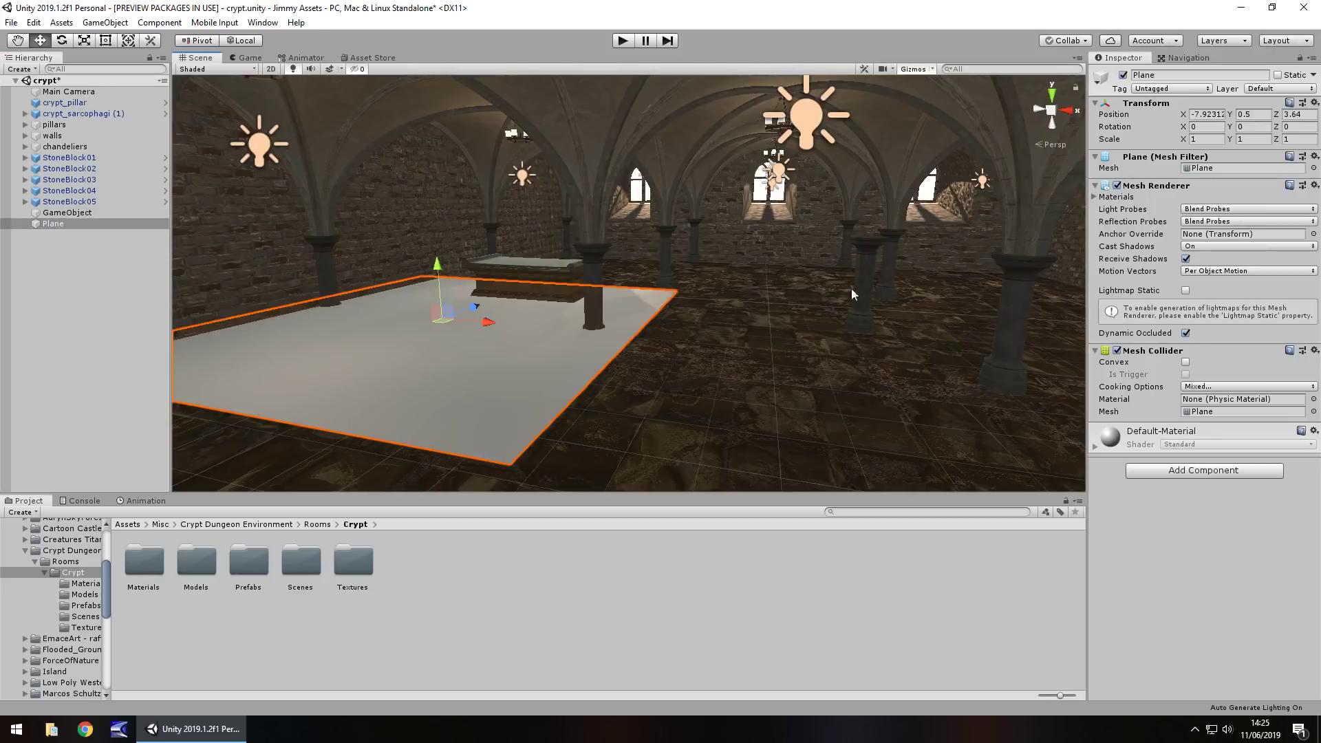
left_click_drag(1185, 132, 798, 157)
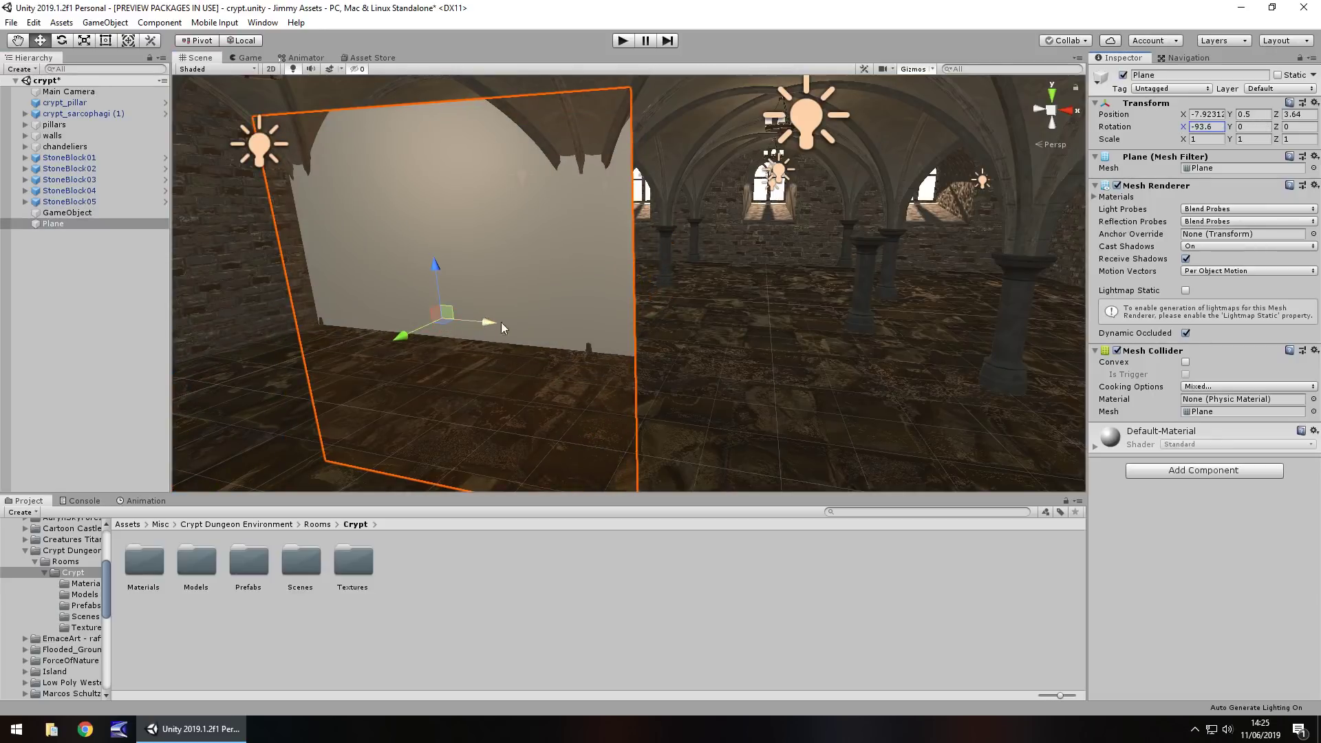
left_click_drag(492, 322, 699, 334)
Check the Game view, then scale the plane to 0.75 on X, Y and Z.
left_click(251, 58)
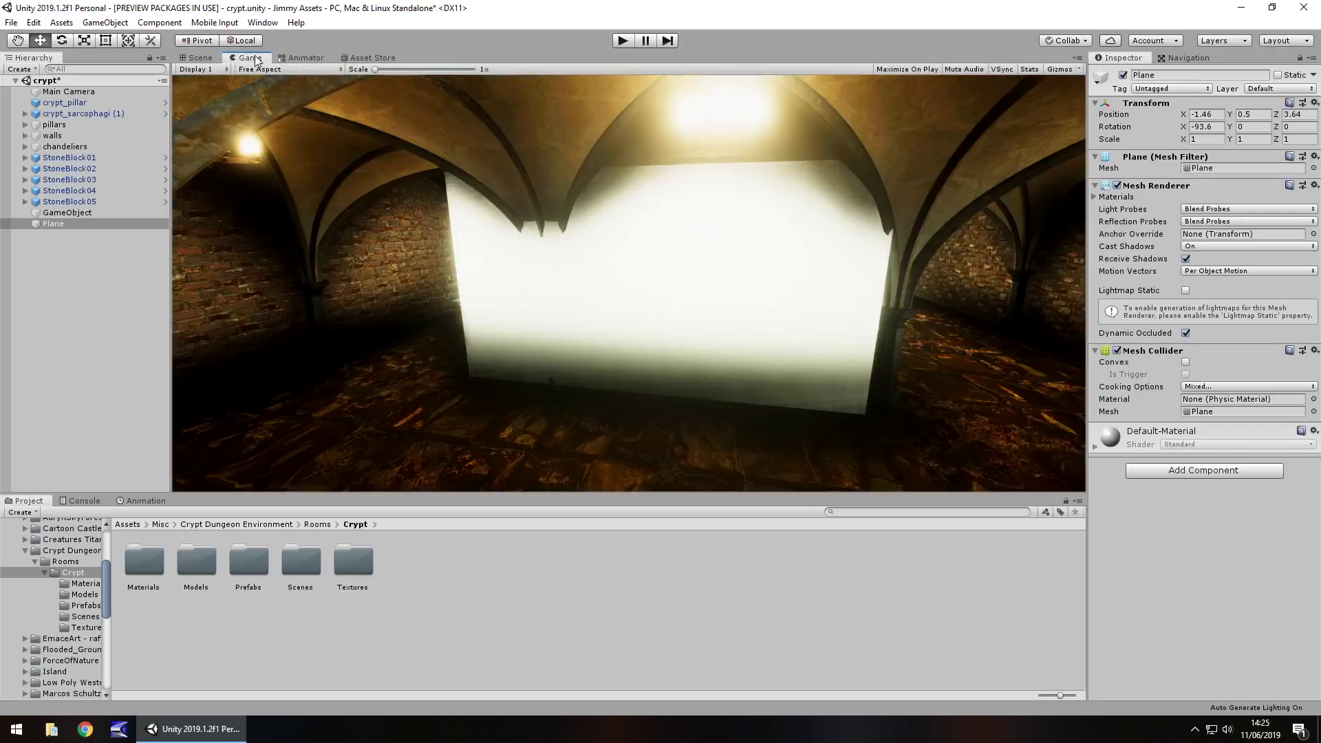
left_click(196, 58)
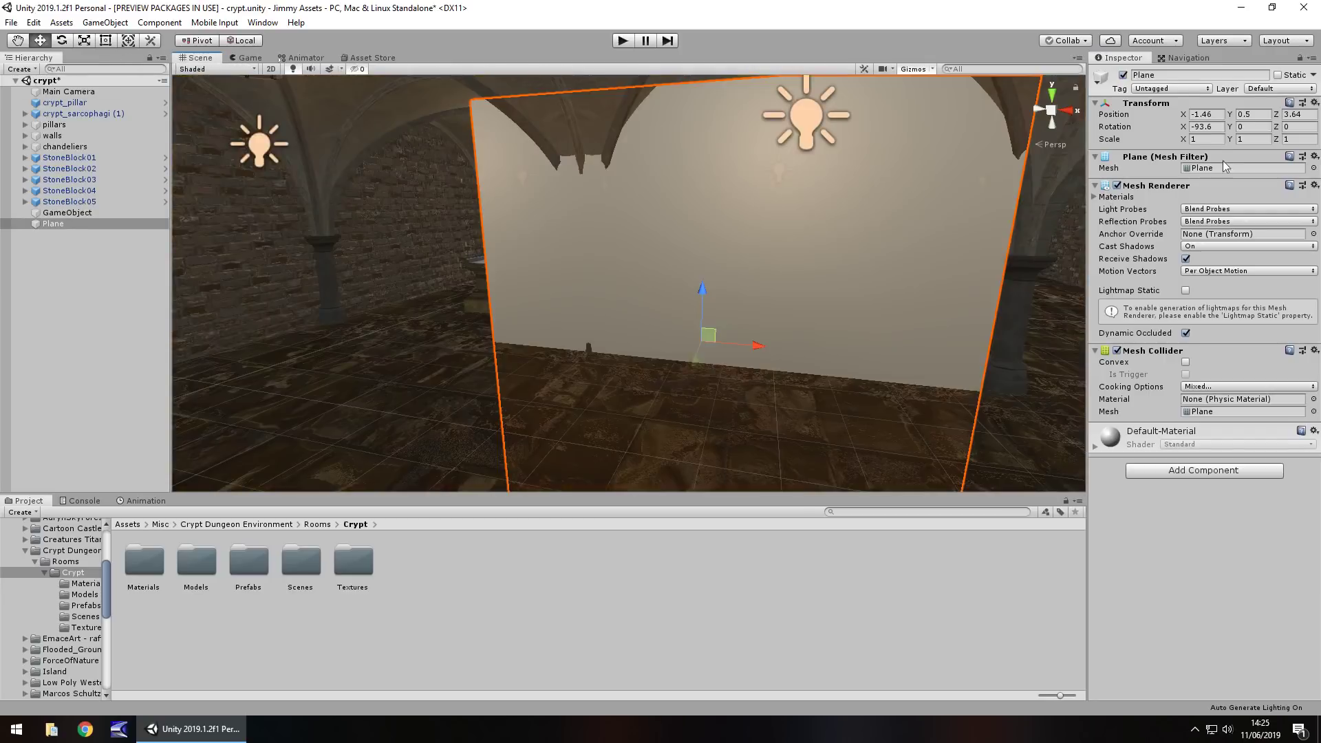
left_click(1215, 140)
type(".75")
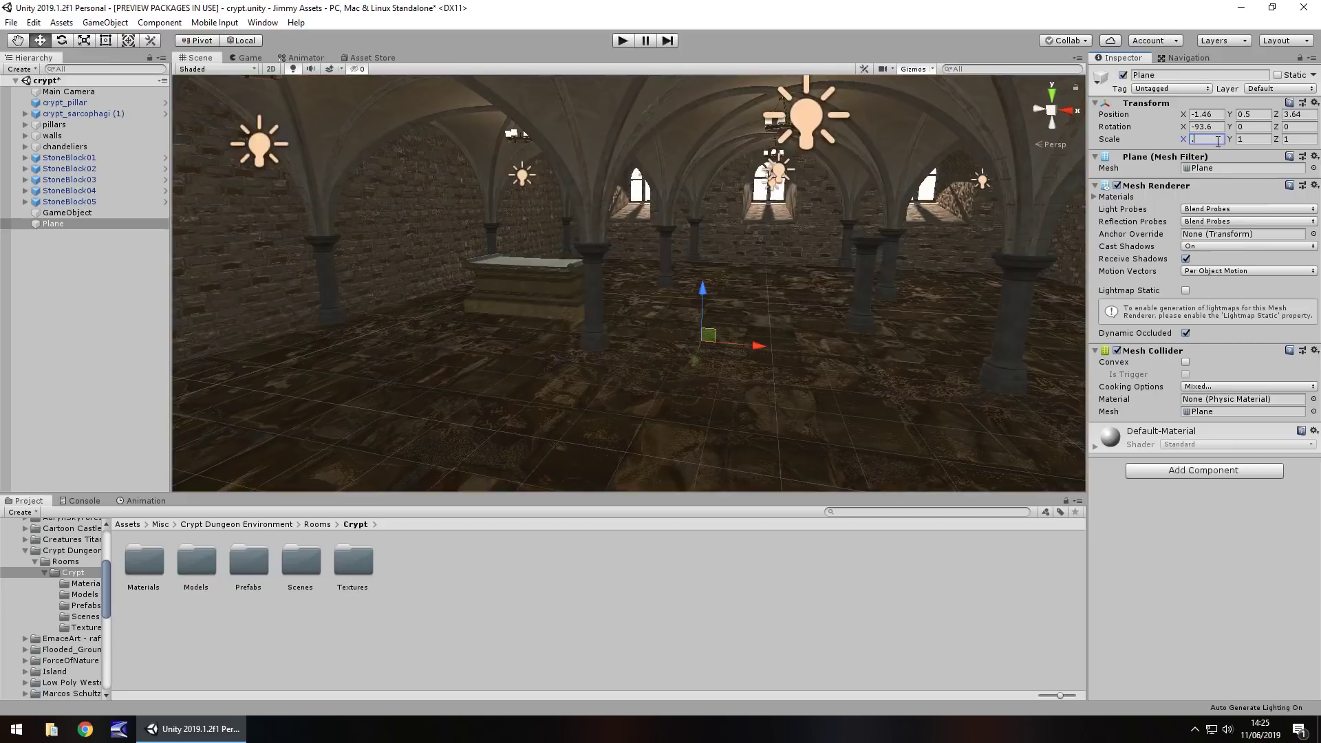
left_click(1252, 140)
type(".75")
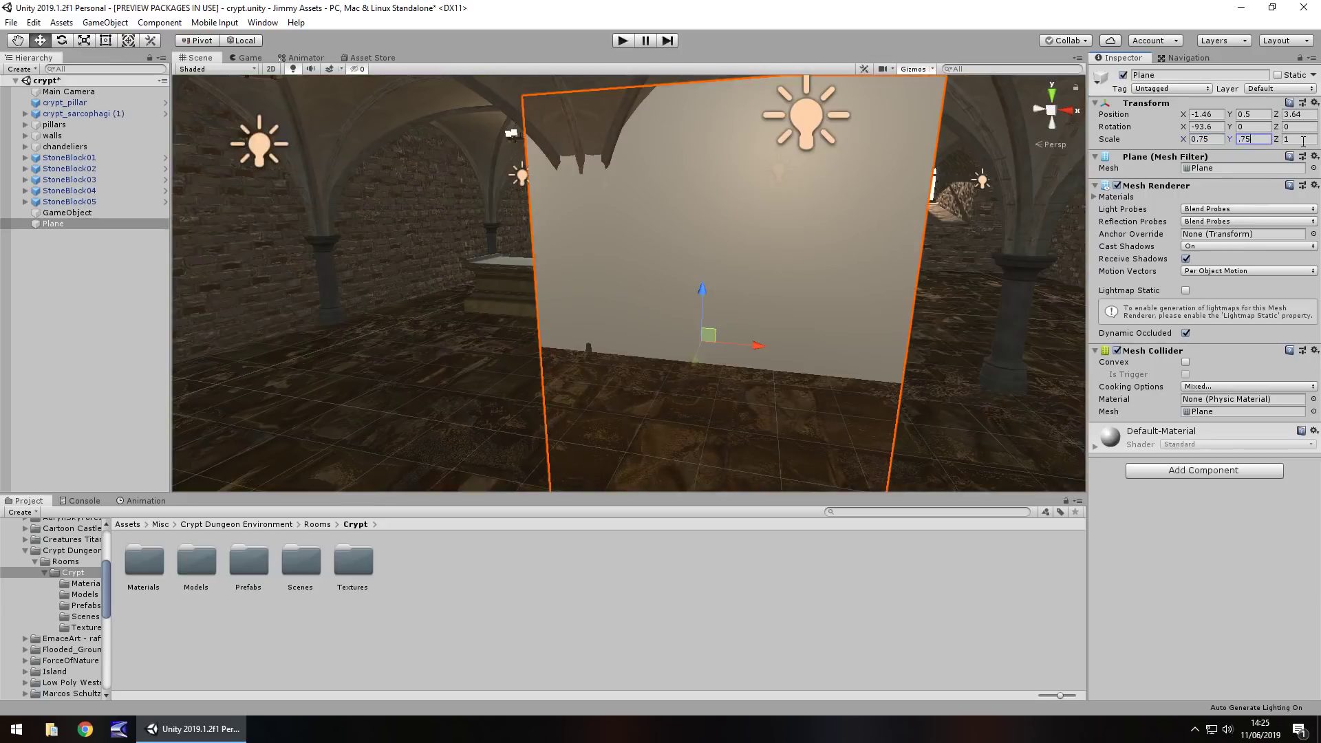
key("Tab")
type(".75")
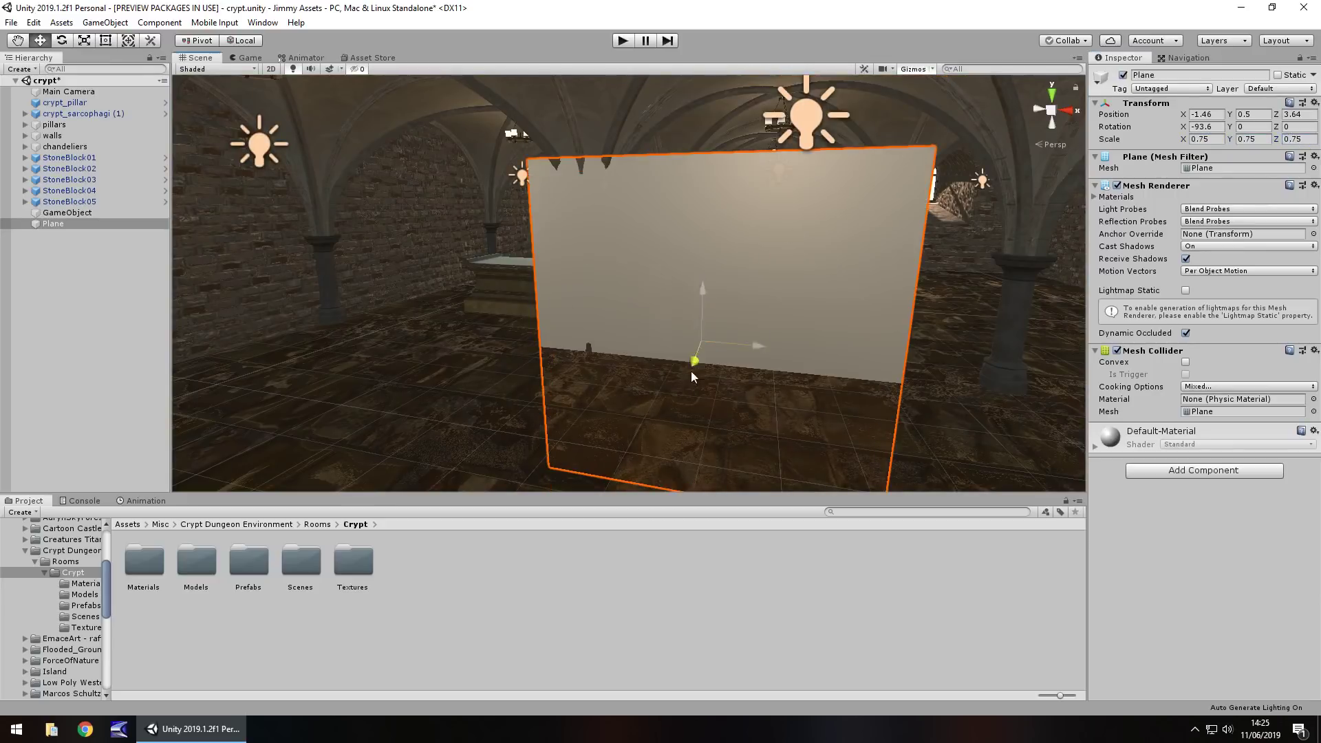
Move the plane closer to the camera and higher, then preview it in-game.
left_click_drag(690, 370, 686, 381)
left_click_drag(689, 307, 691, 260)
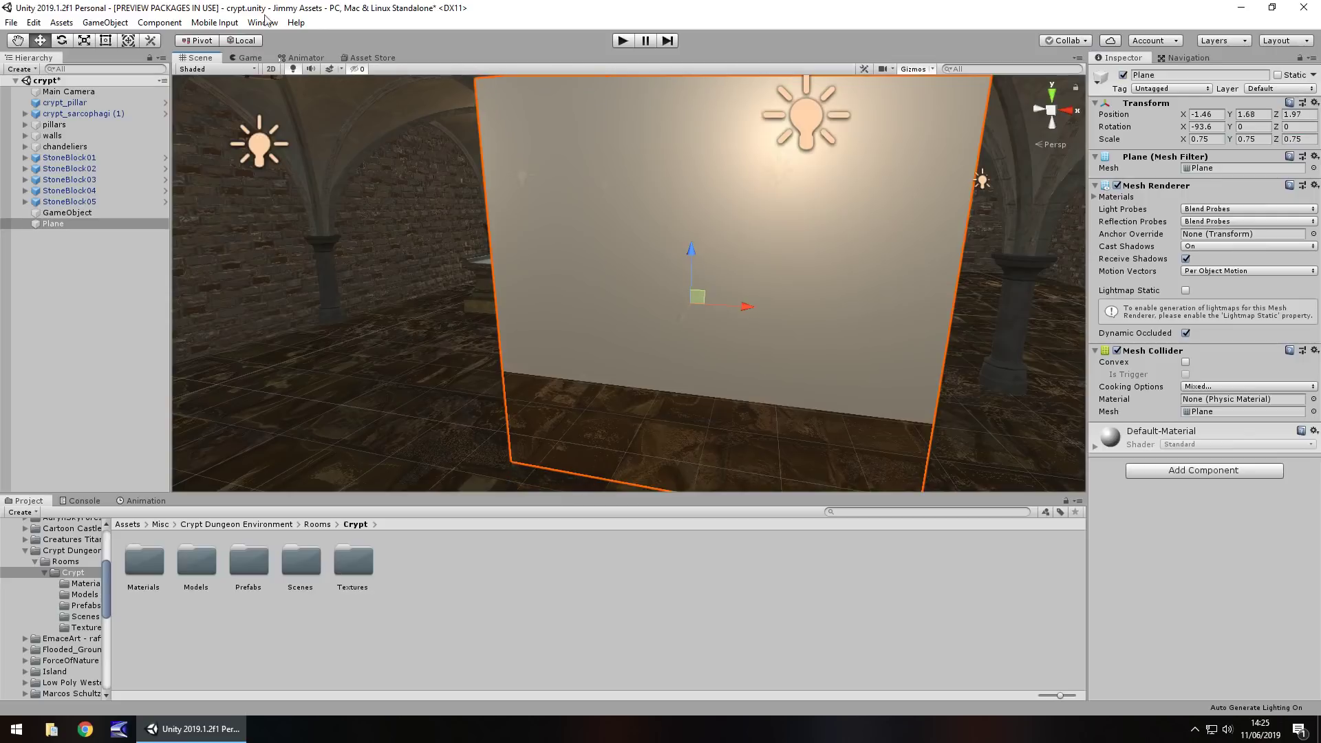
left_click(253, 59)
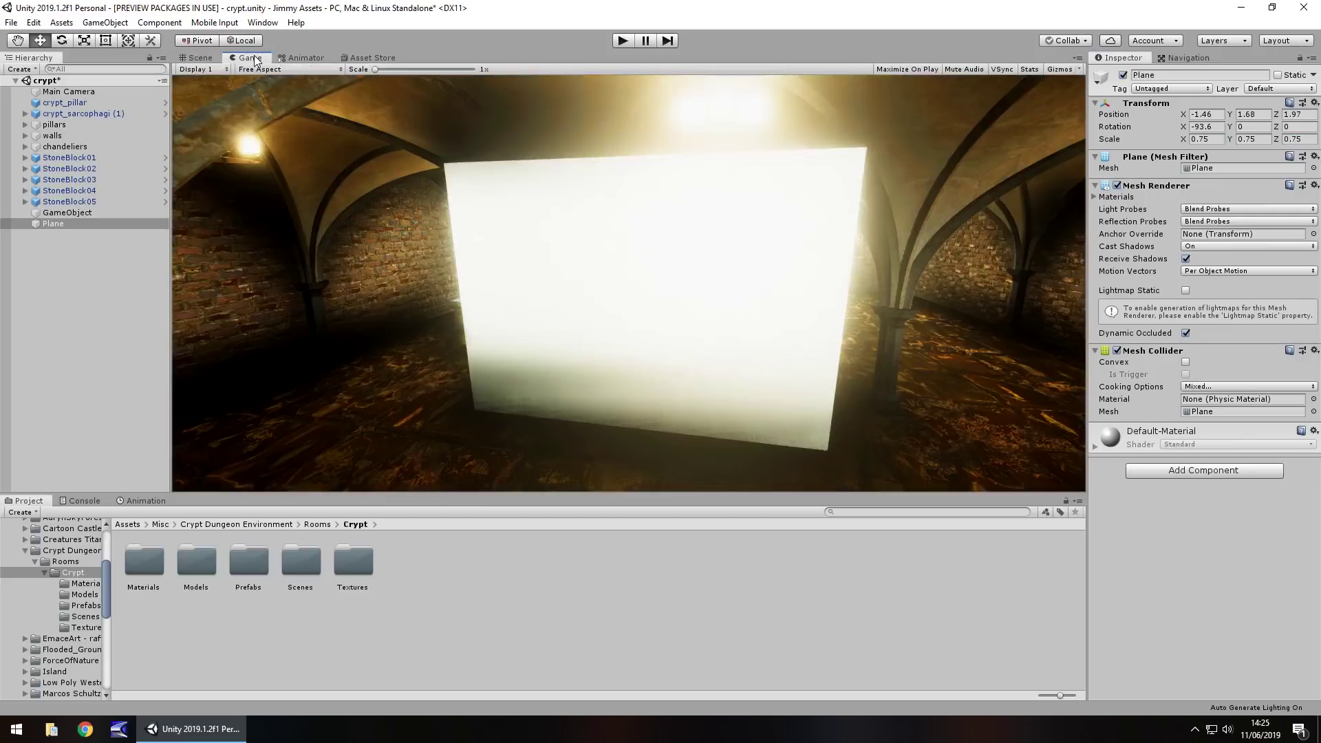
Create a new material named GlassMat in the Crypt project folder.
left_click(200, 58)
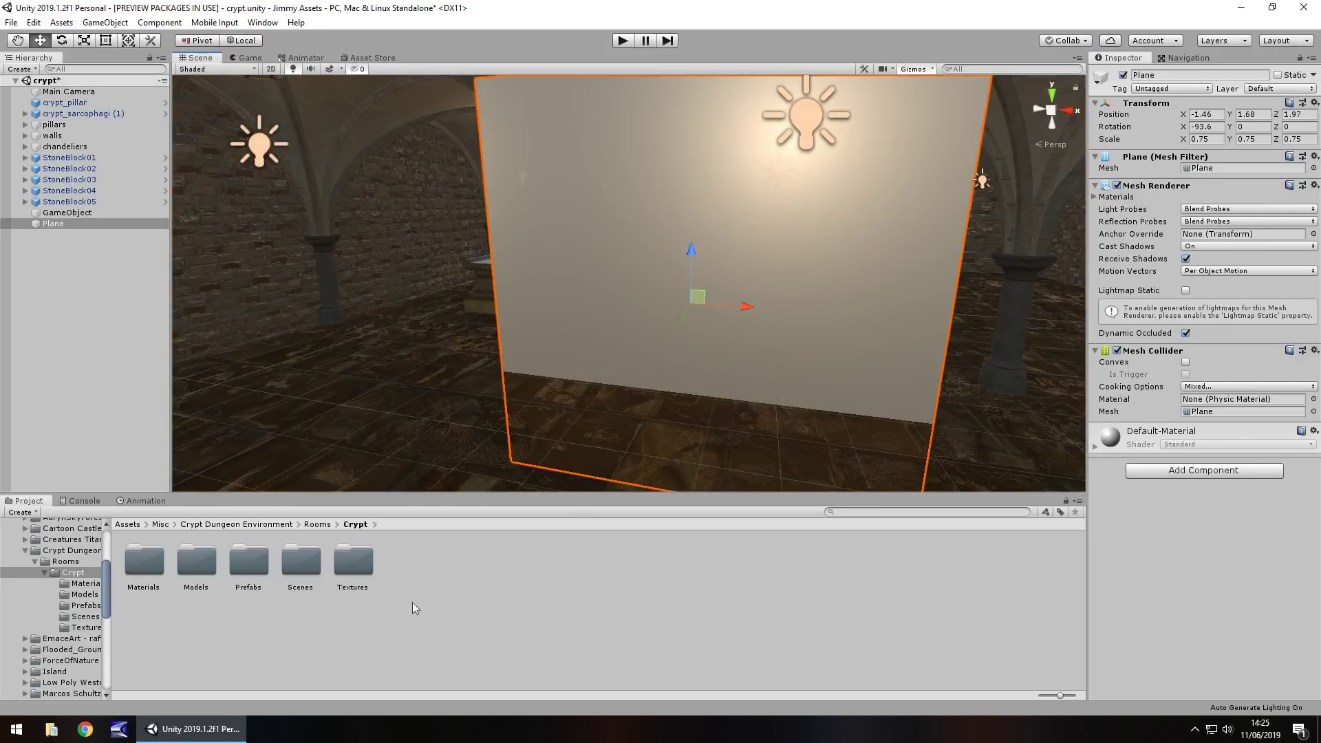
right_click(452, 575)
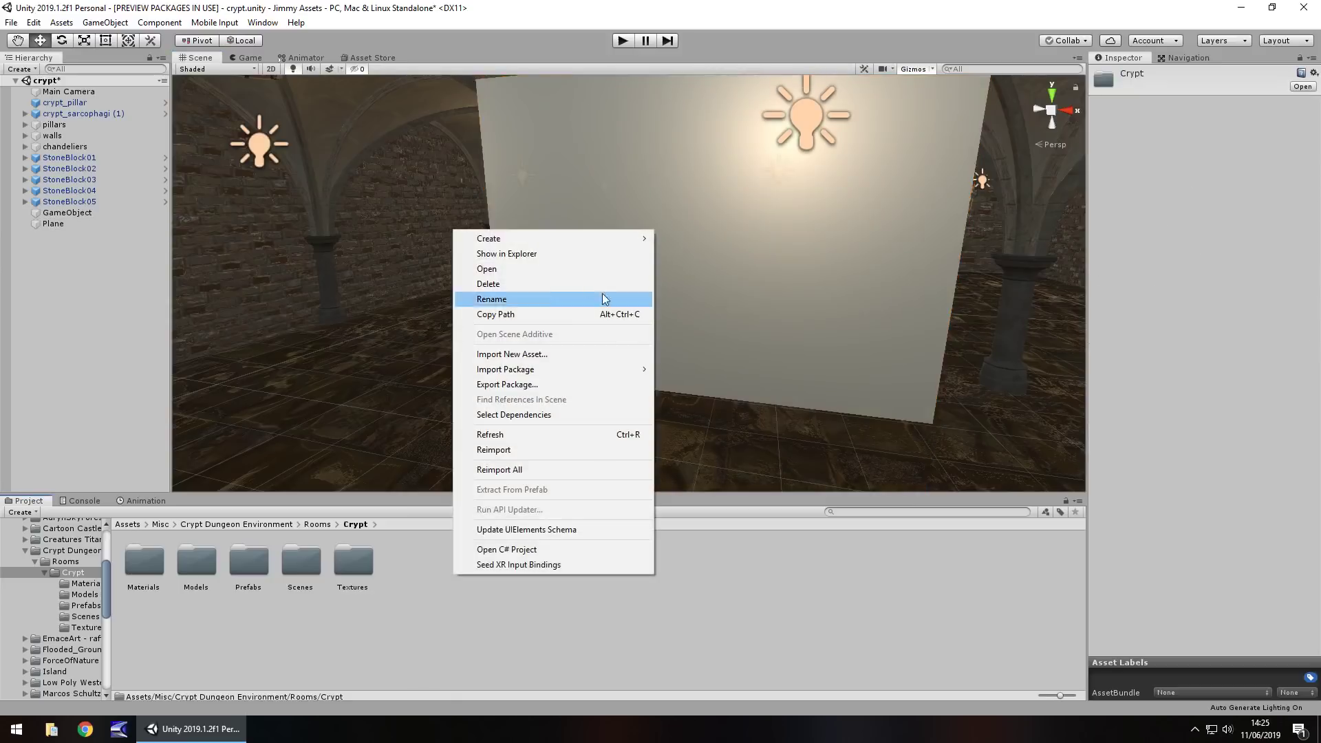
mouse_move(606, 240)
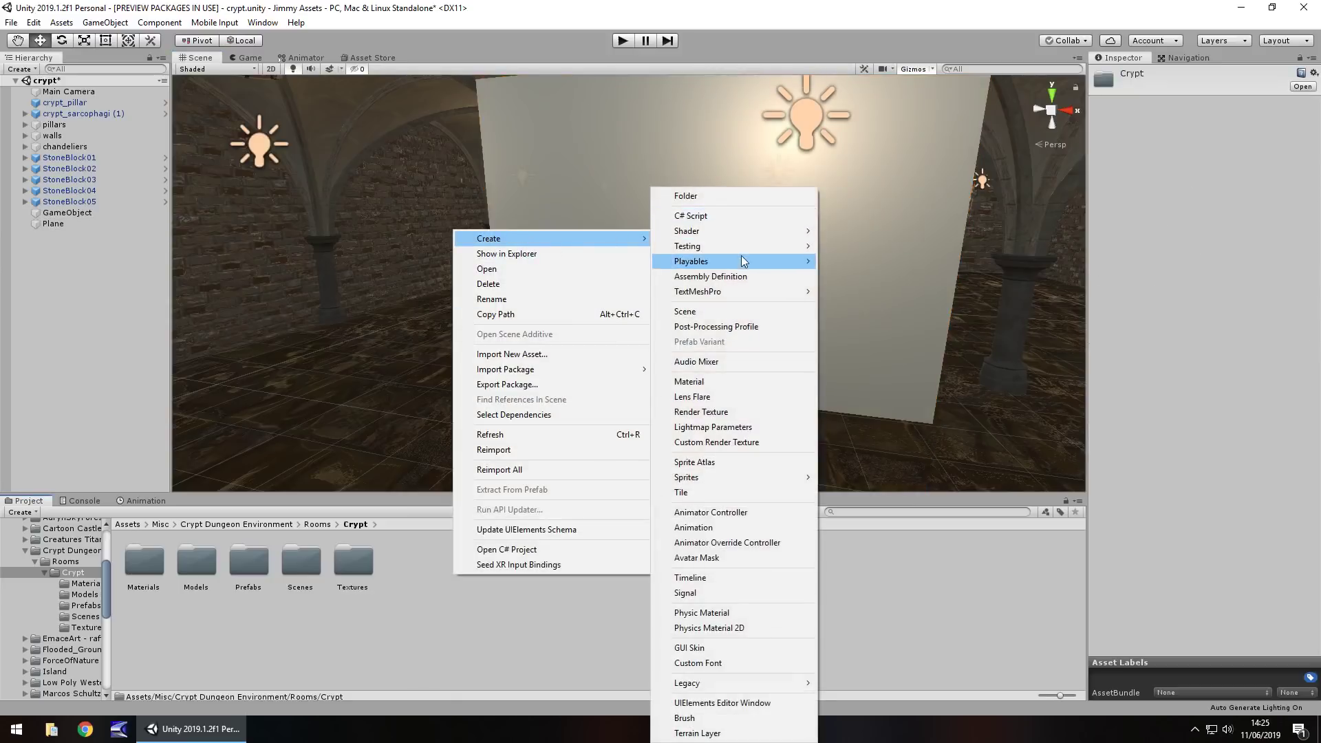
mouse_move(742, 265)
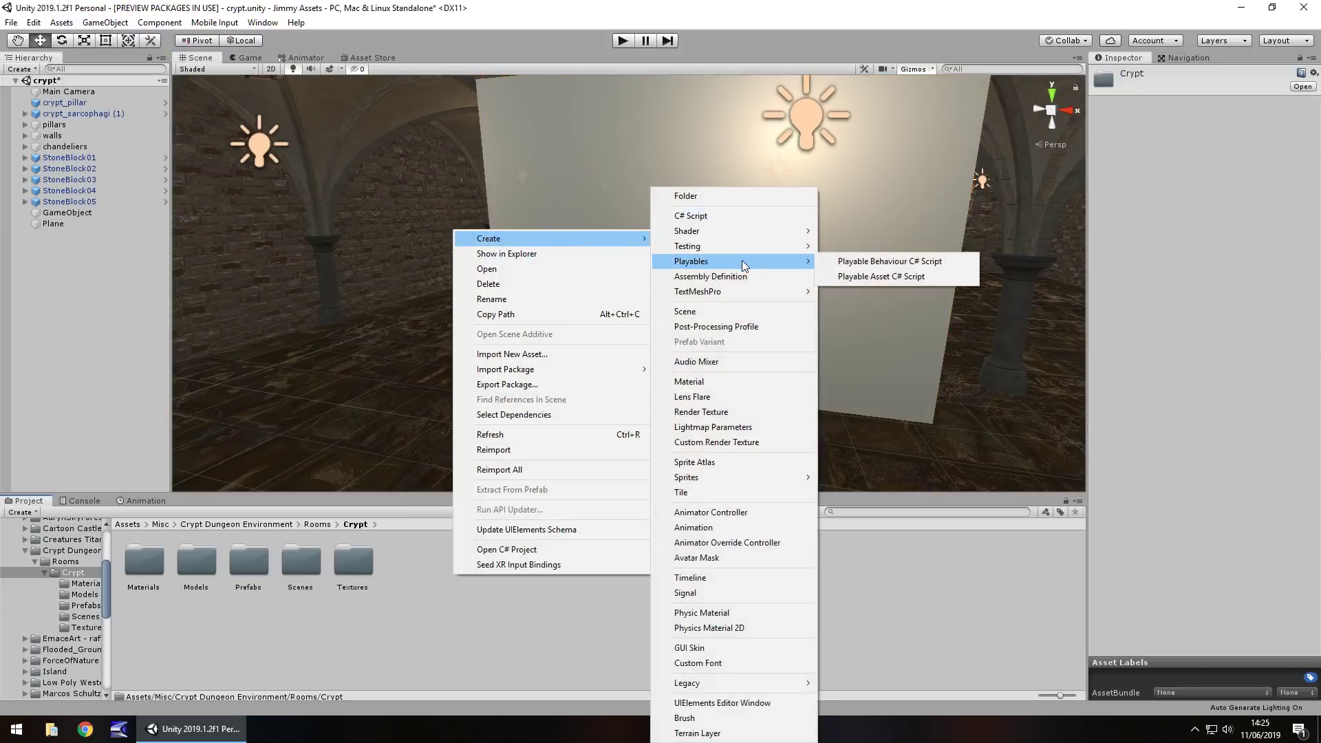
left_click(703, 381)
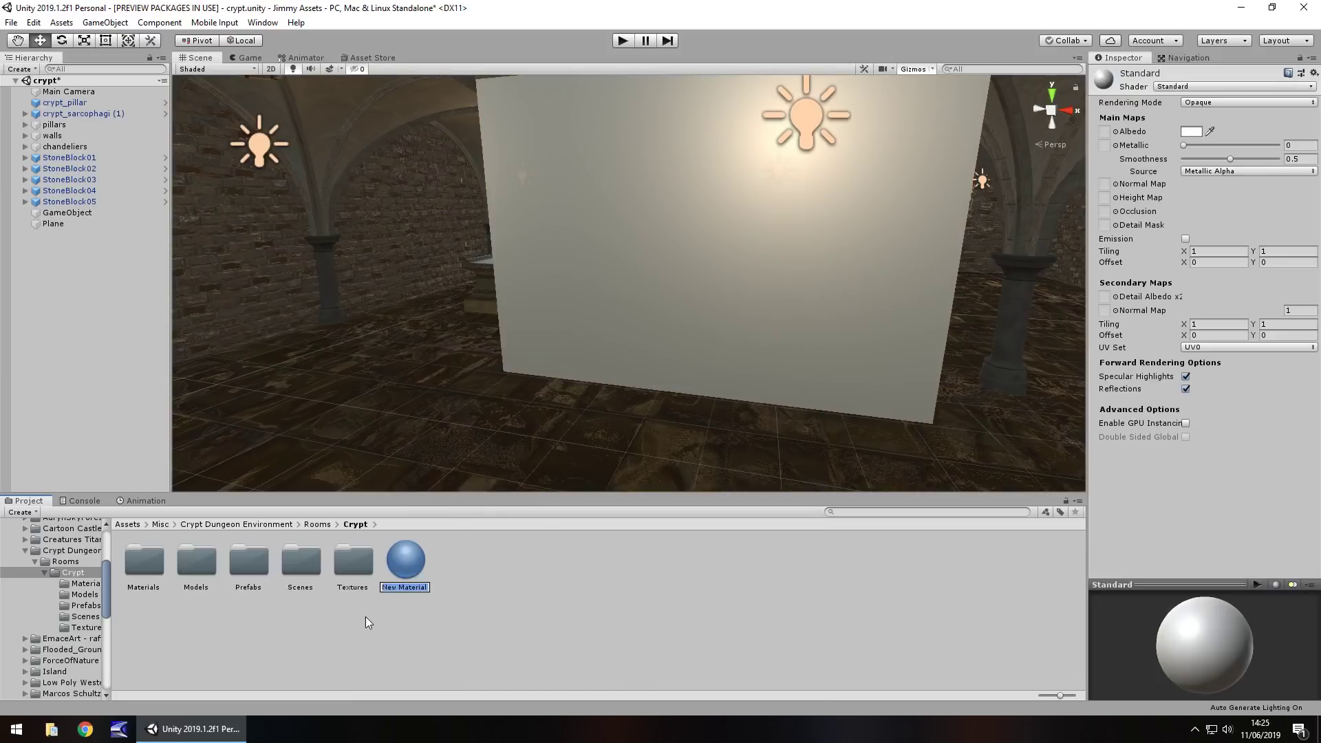
type("GlassMat")
key("Return")
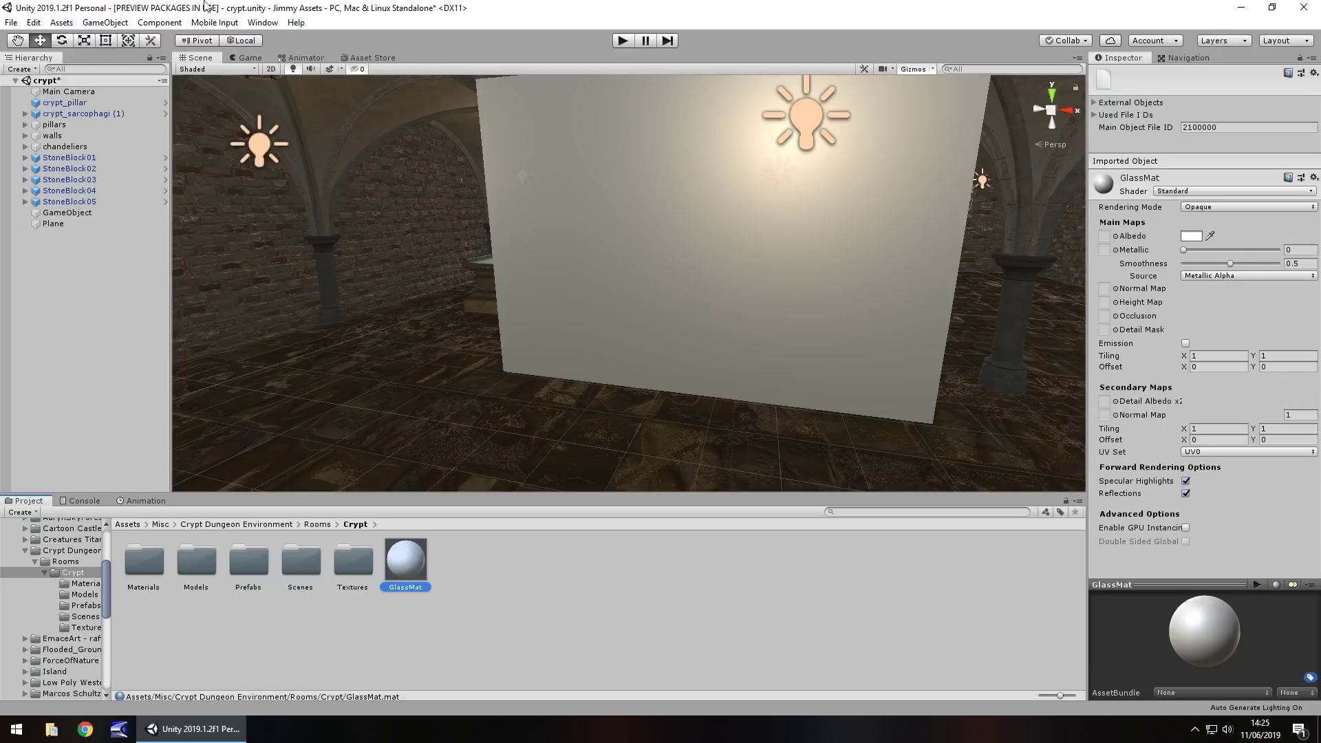
Set GlassMat's Standard shader rendering mode to Fade.
left_click(1192, 236)
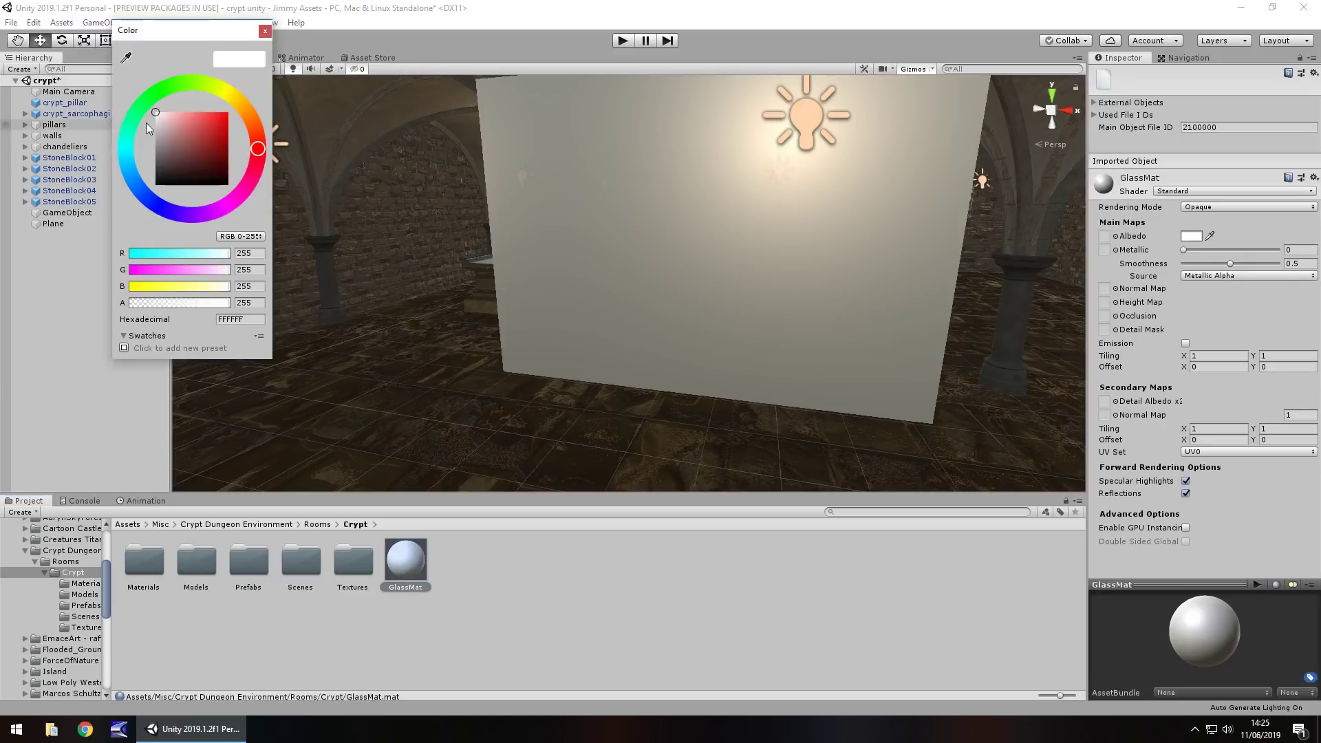
left_click(264, 31)
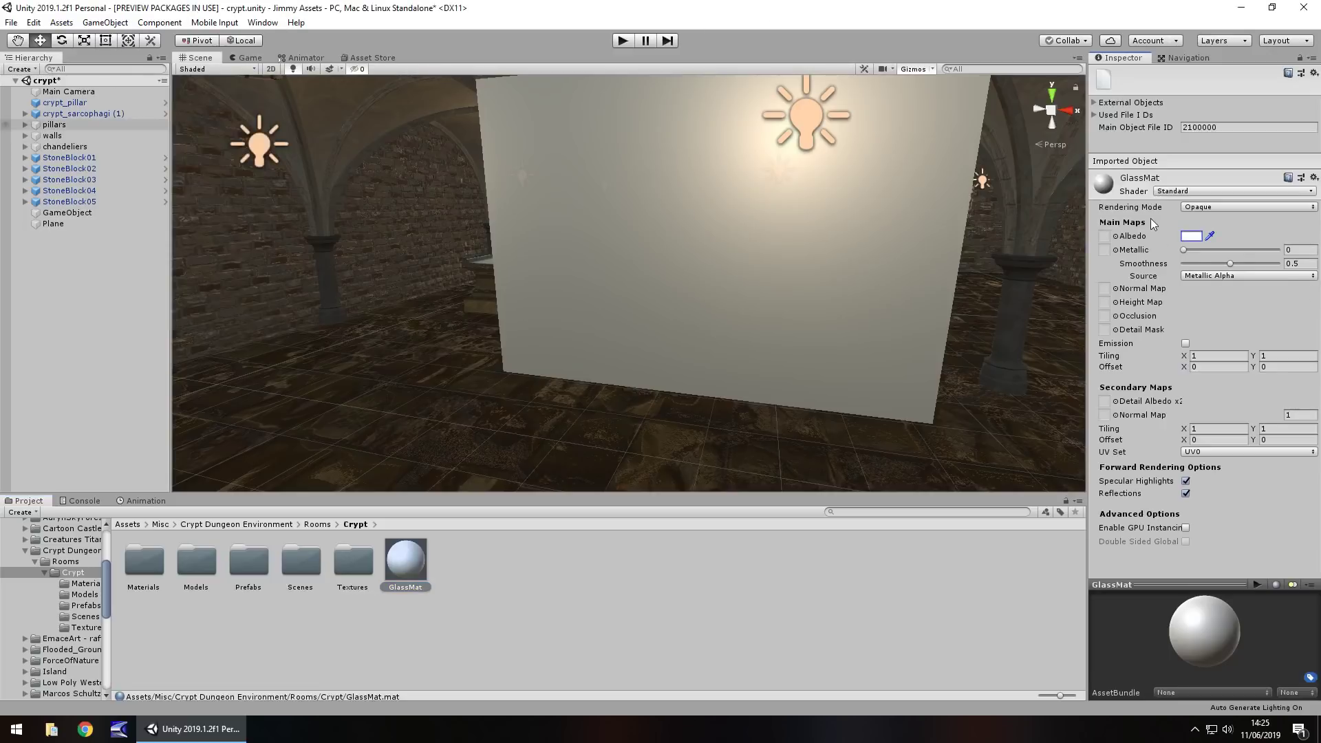
left_click(1224, 207)
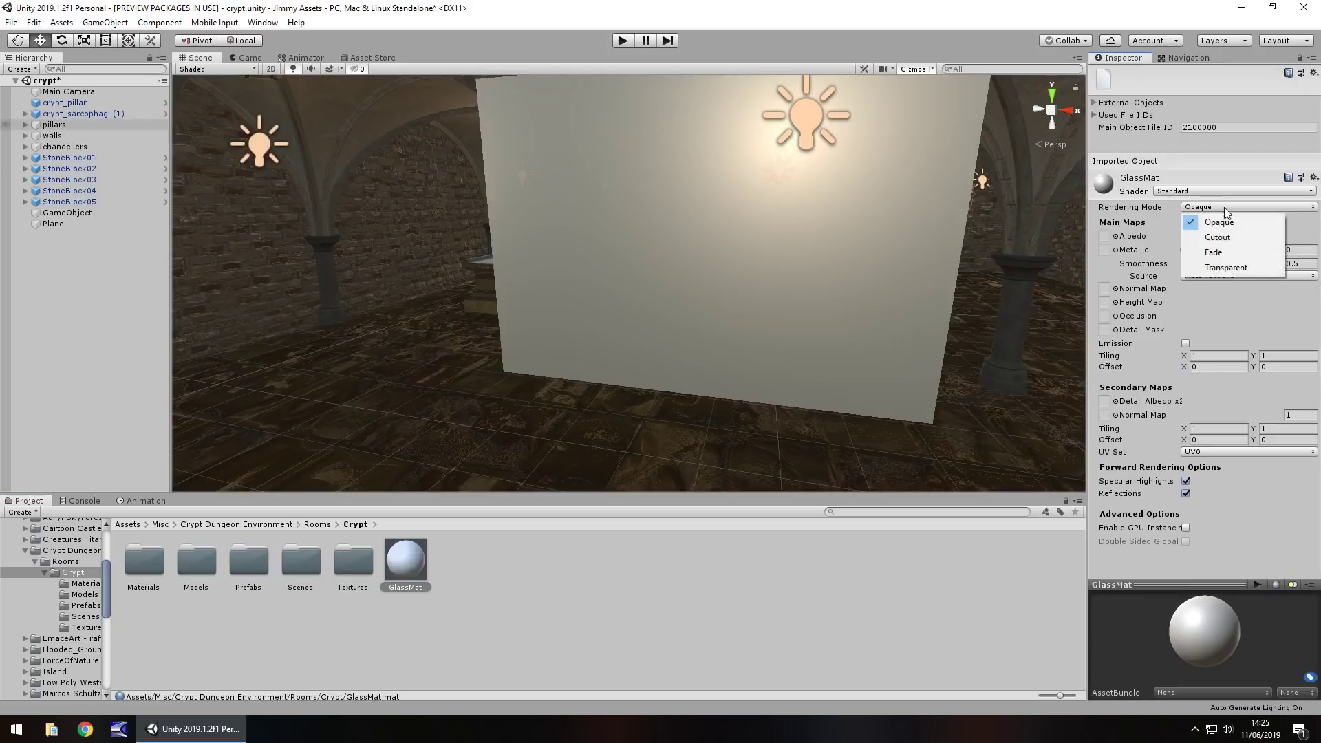
left_click(1213, 253)
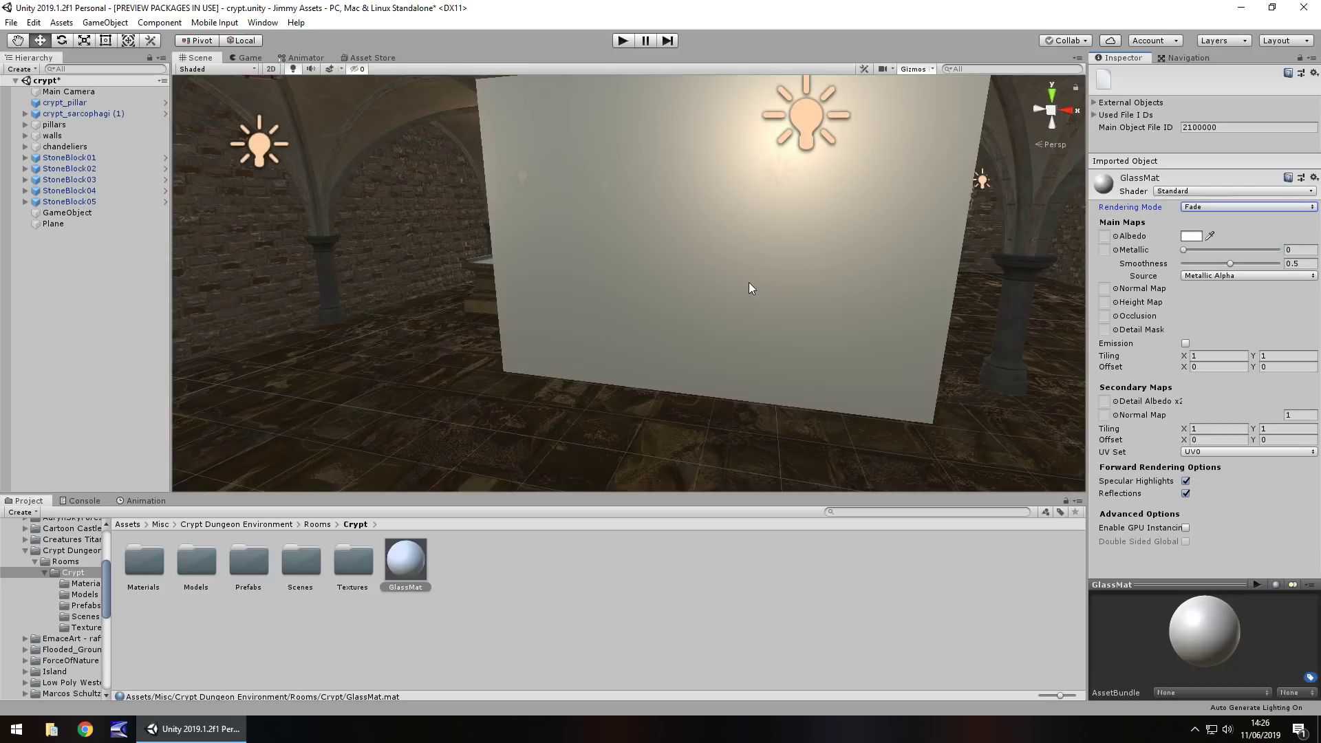
left_click(1239, 206)
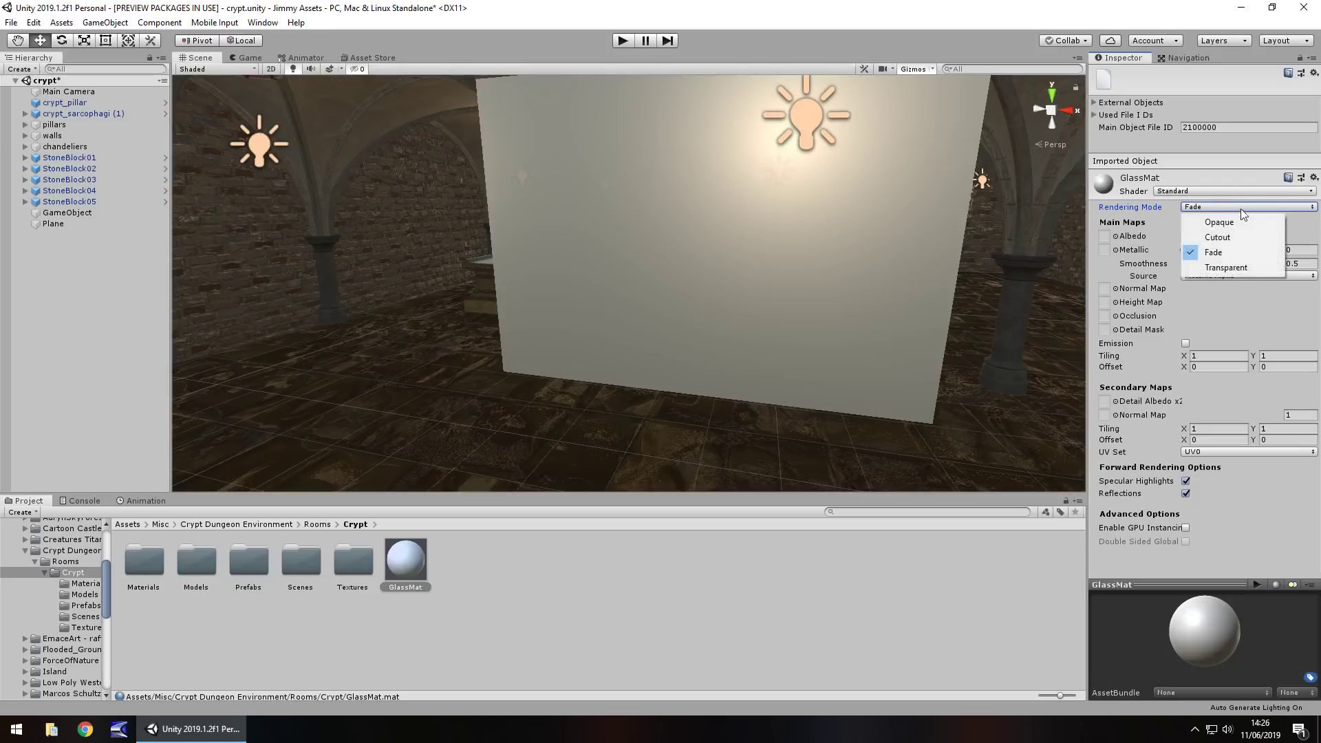
left_click(1206, 253)
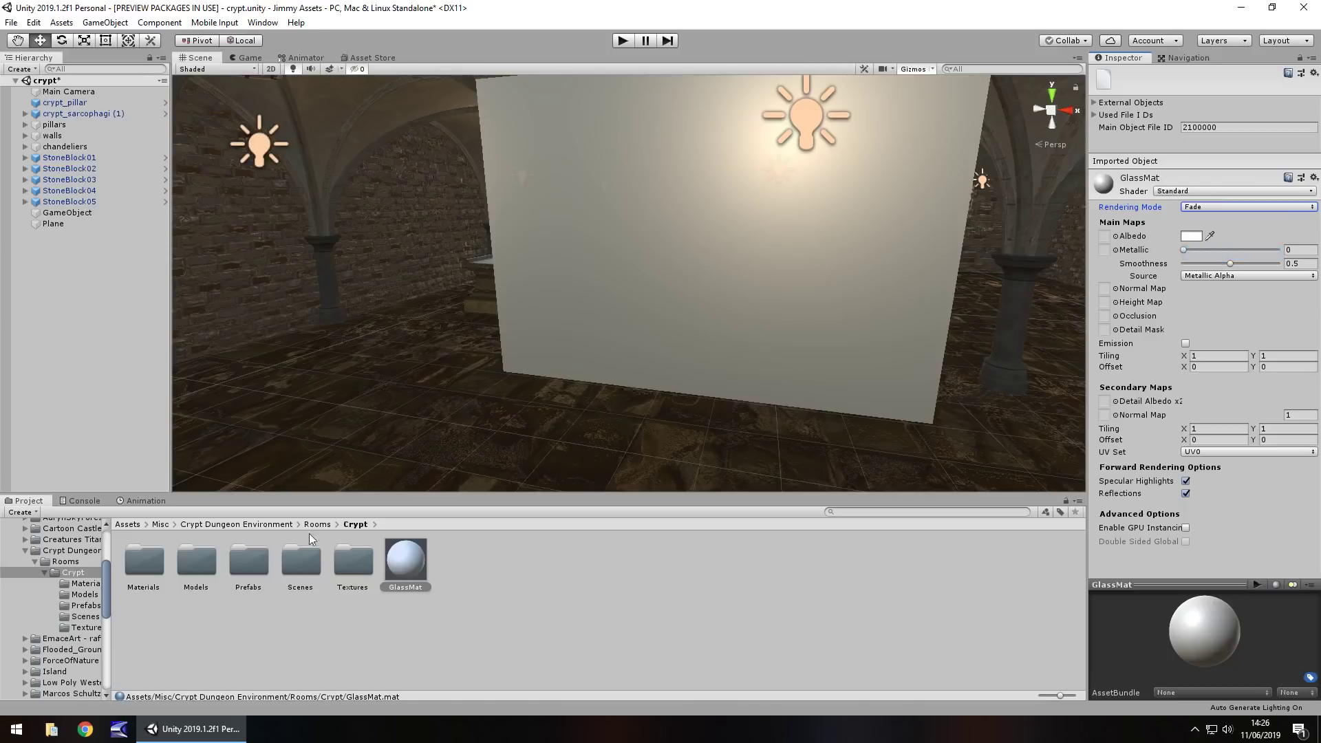
Apply GlassMat to the plane, lower its albedo alpha to 64, and preview in-game.
left_click_drag(423, 573, 53, 229)
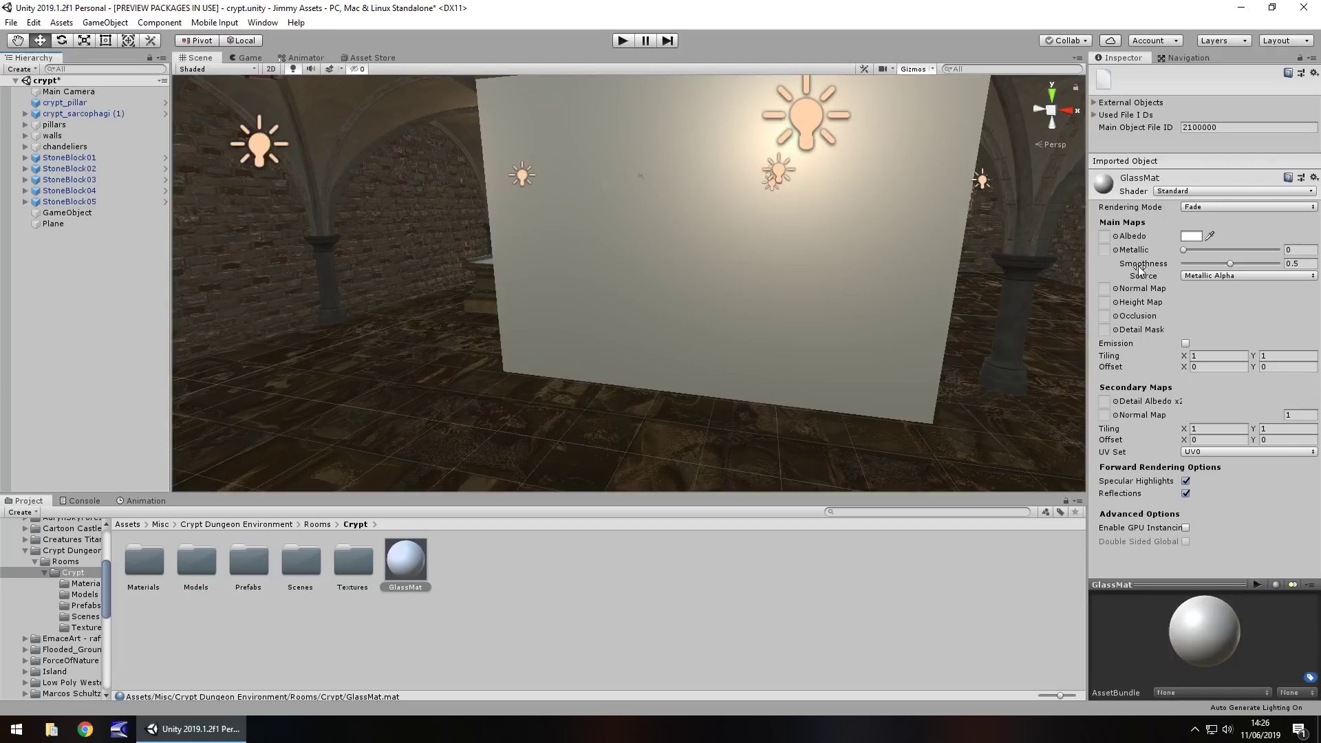
left_click(1193, 237)
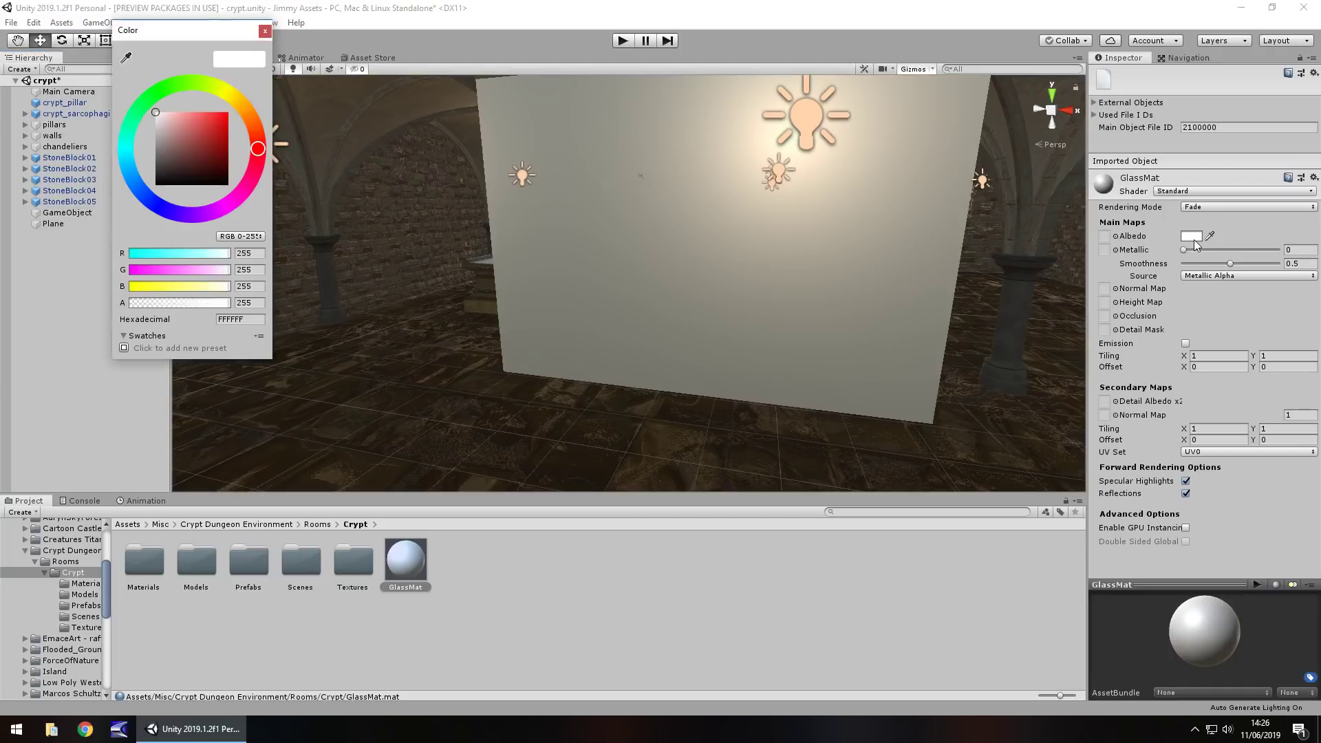
left_click_drag(221, 308, 157, 302)
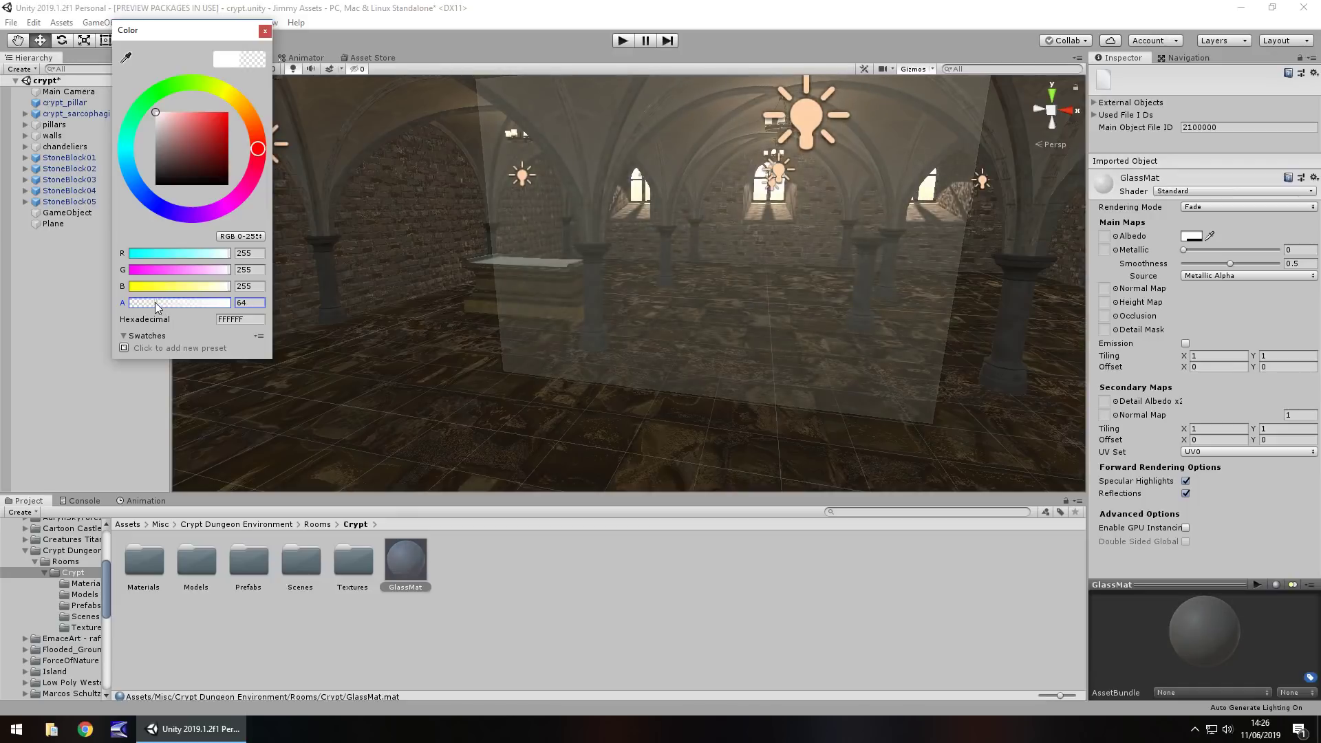
left_click(264, 31)
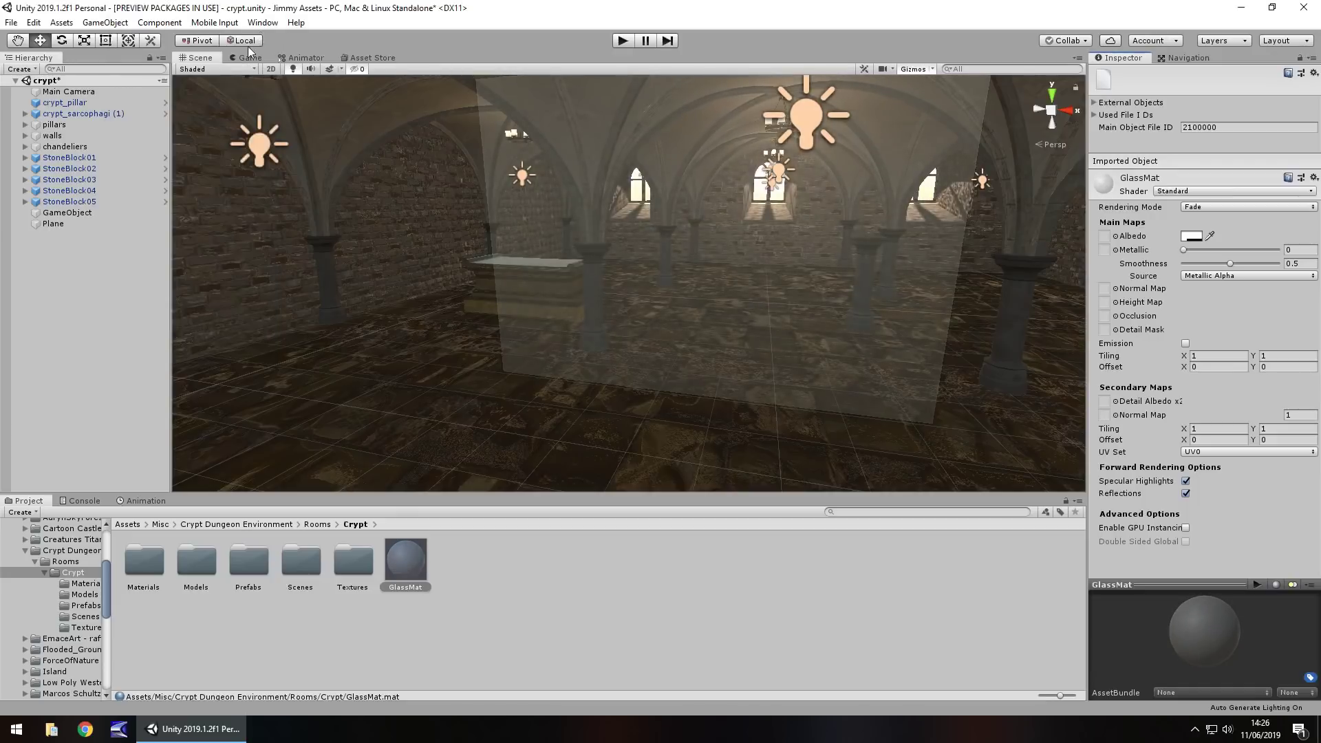
left_click(242, 59)
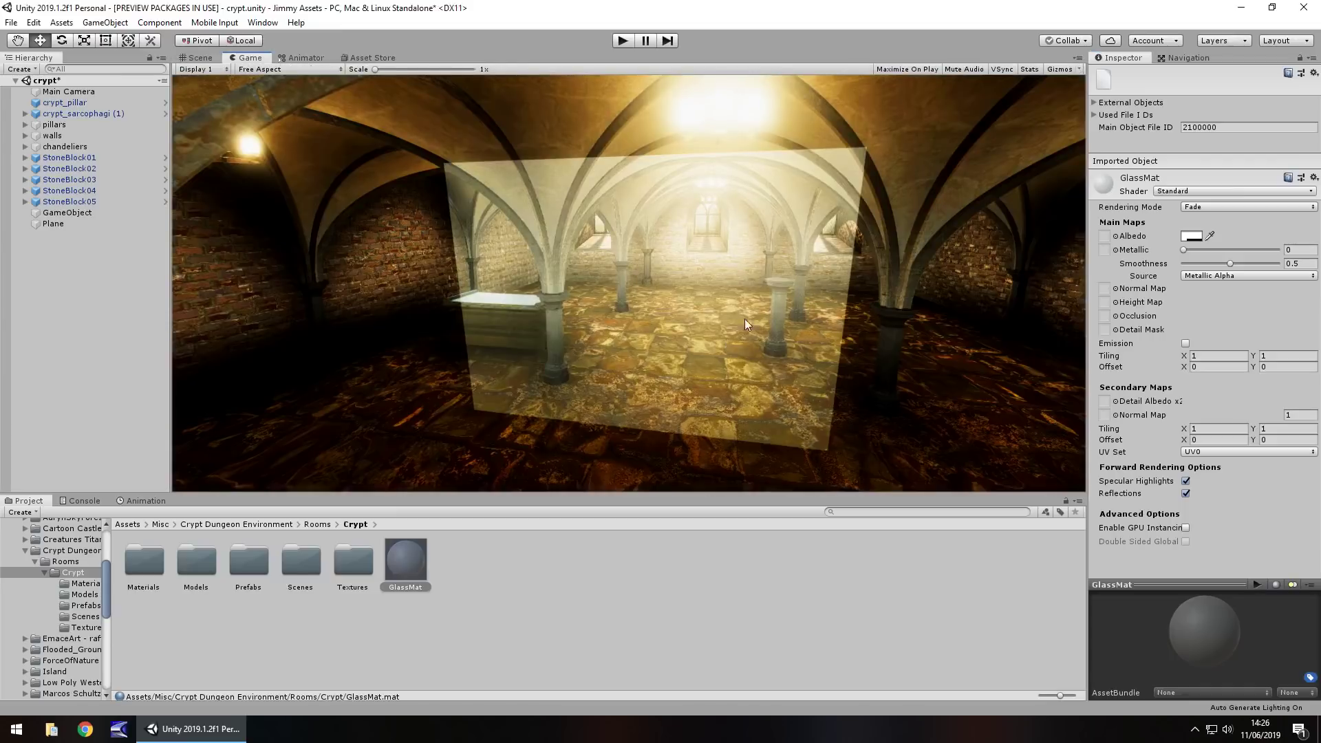
left_click(208, 60)
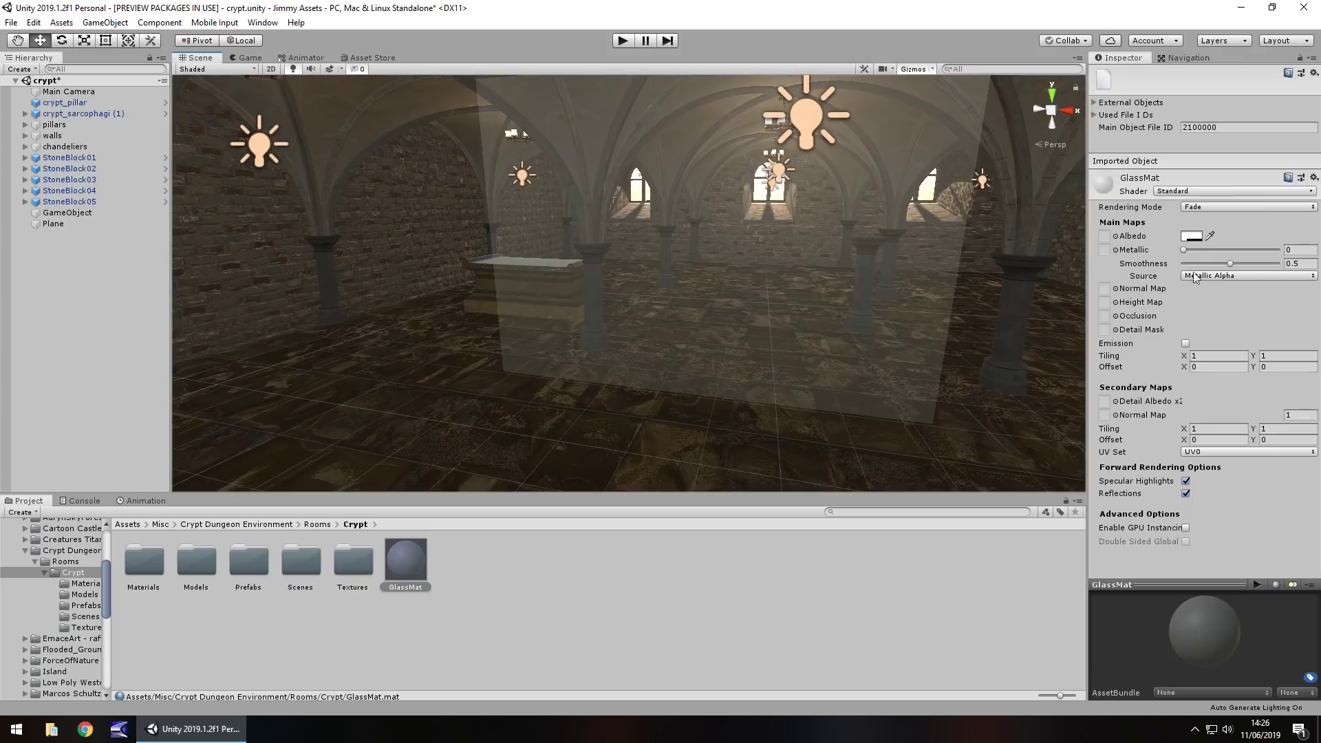
Enable emission, use Albedo Alpha as smoothness source, and set Metallic 1, Smoothness 0.705.
left_click(1185, 343)
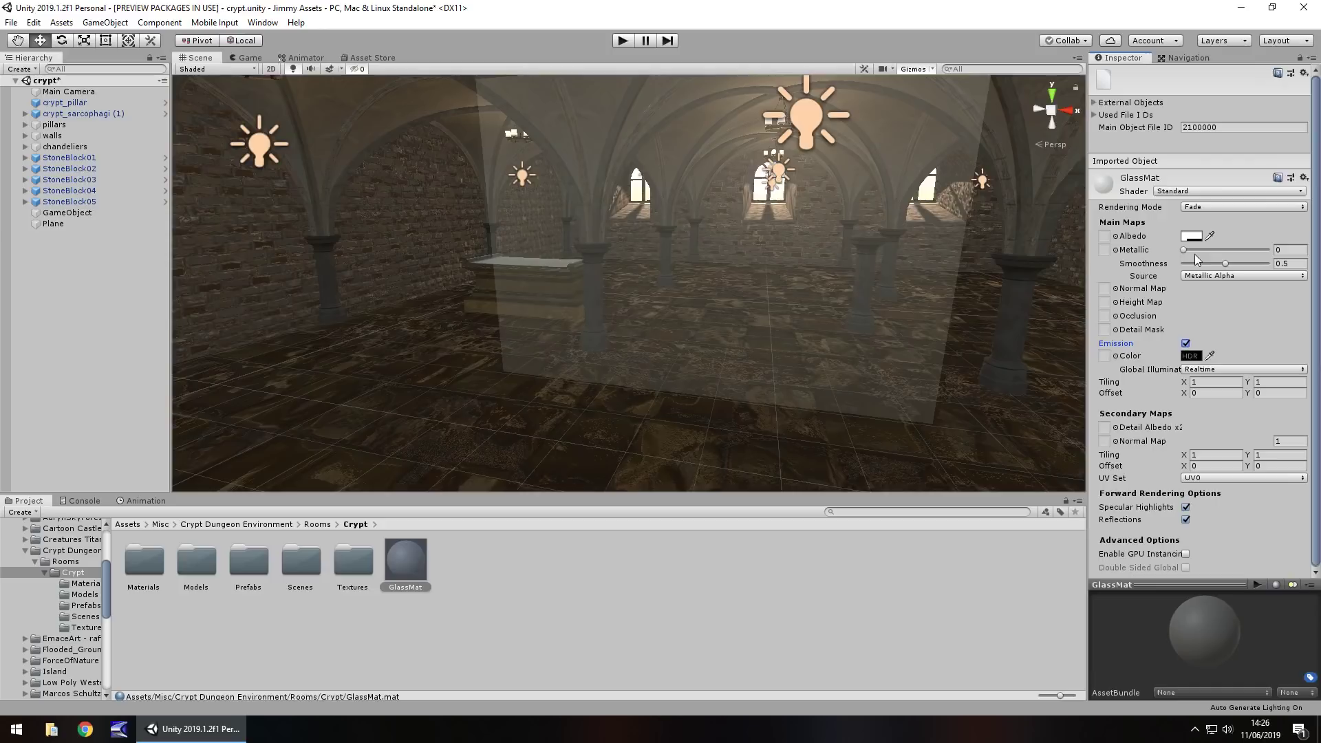
left_click(1209, 278)
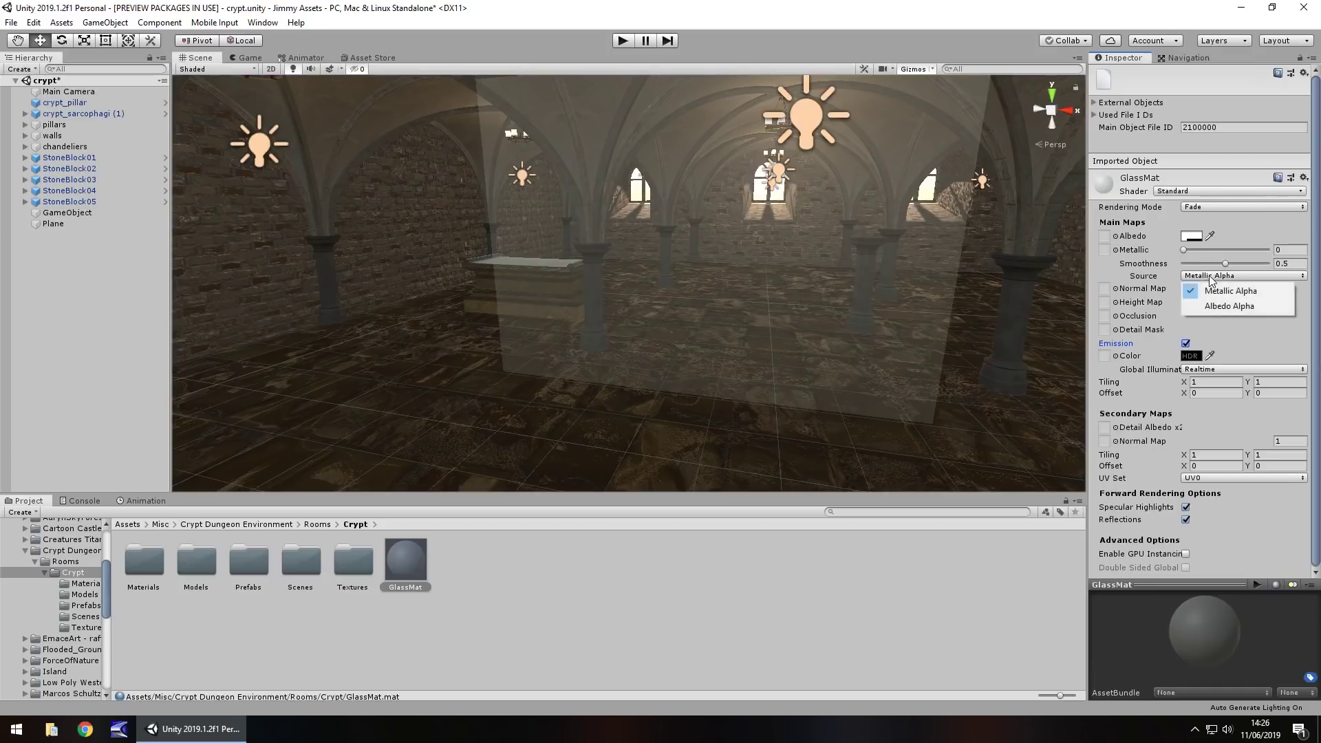
left_click(1225, 307)
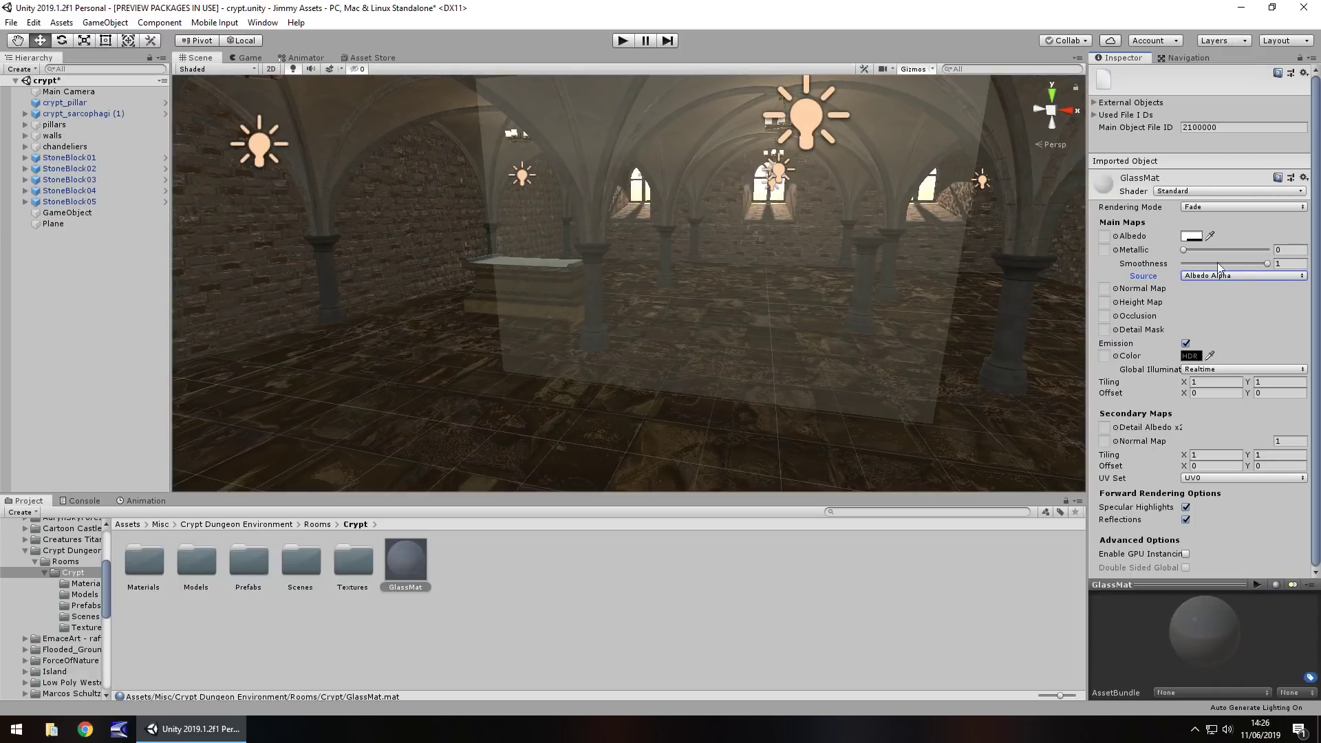
left_click_drag(1185, 251, 1243, 267)
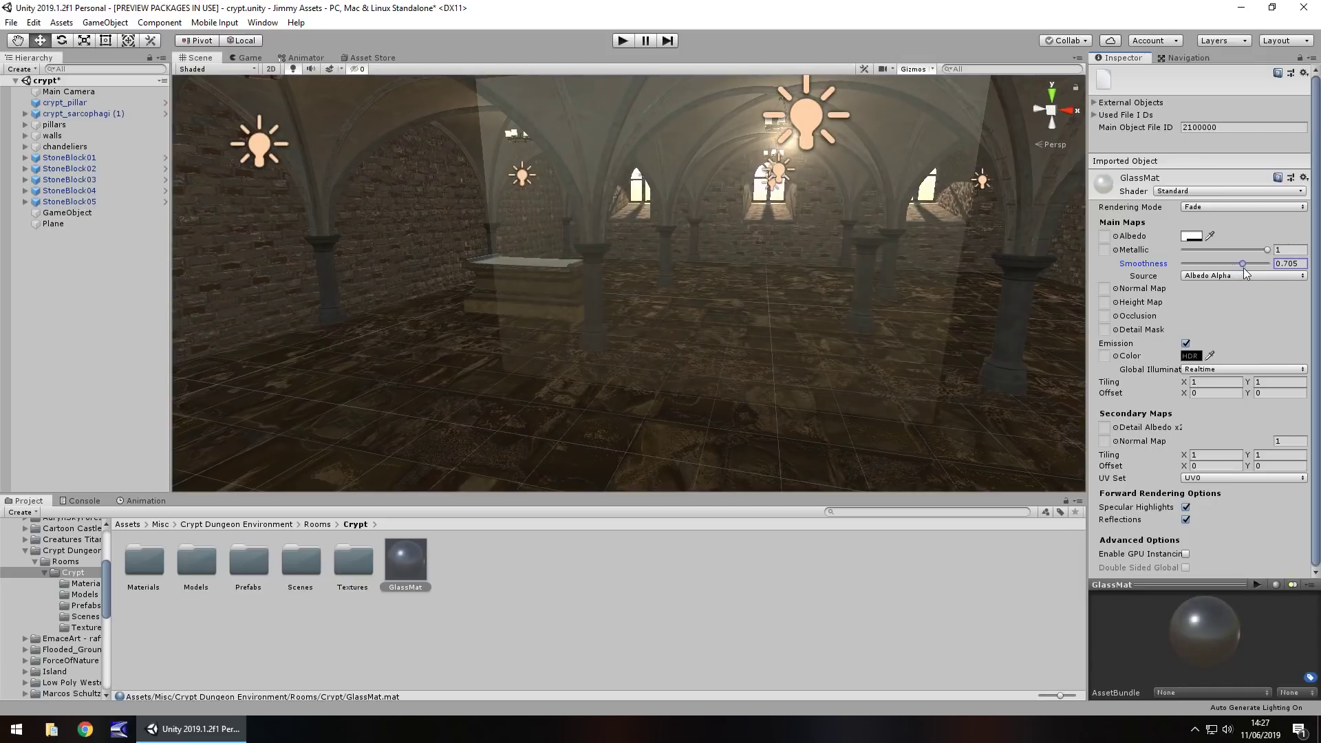
In the Game view, lower GlassMat's albedo alpha to 55 and raise Smoothness to 0.943.
left_click(247, 59)
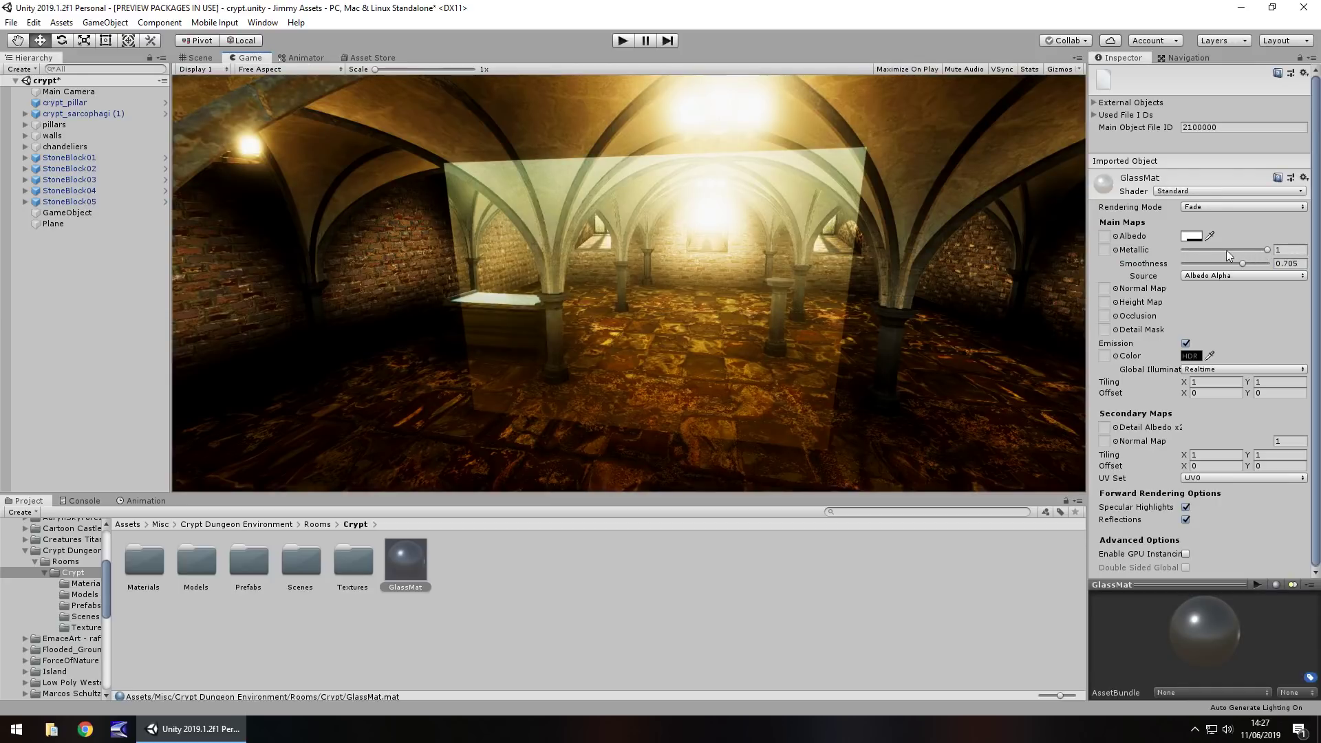
left_click(1191, 236)
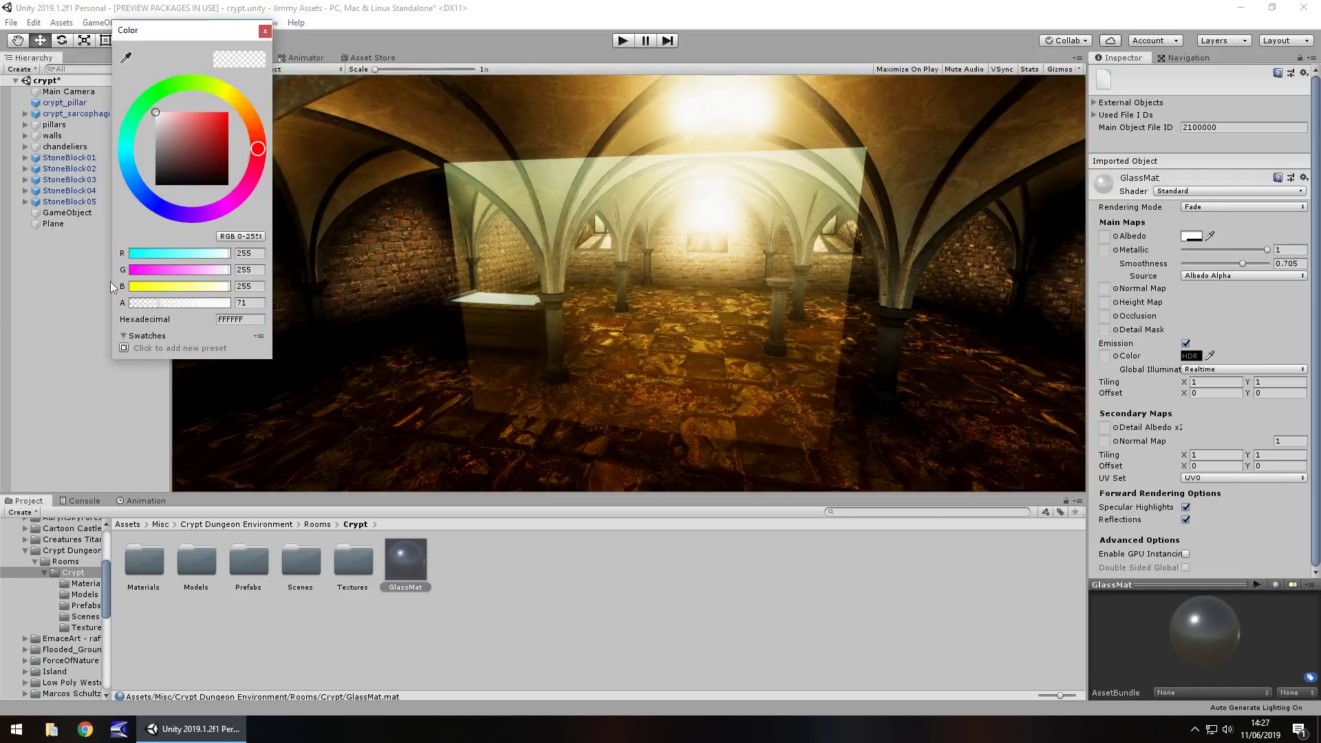
left_click(142, 303)
left_click_drag(143, 304, 151, 305)
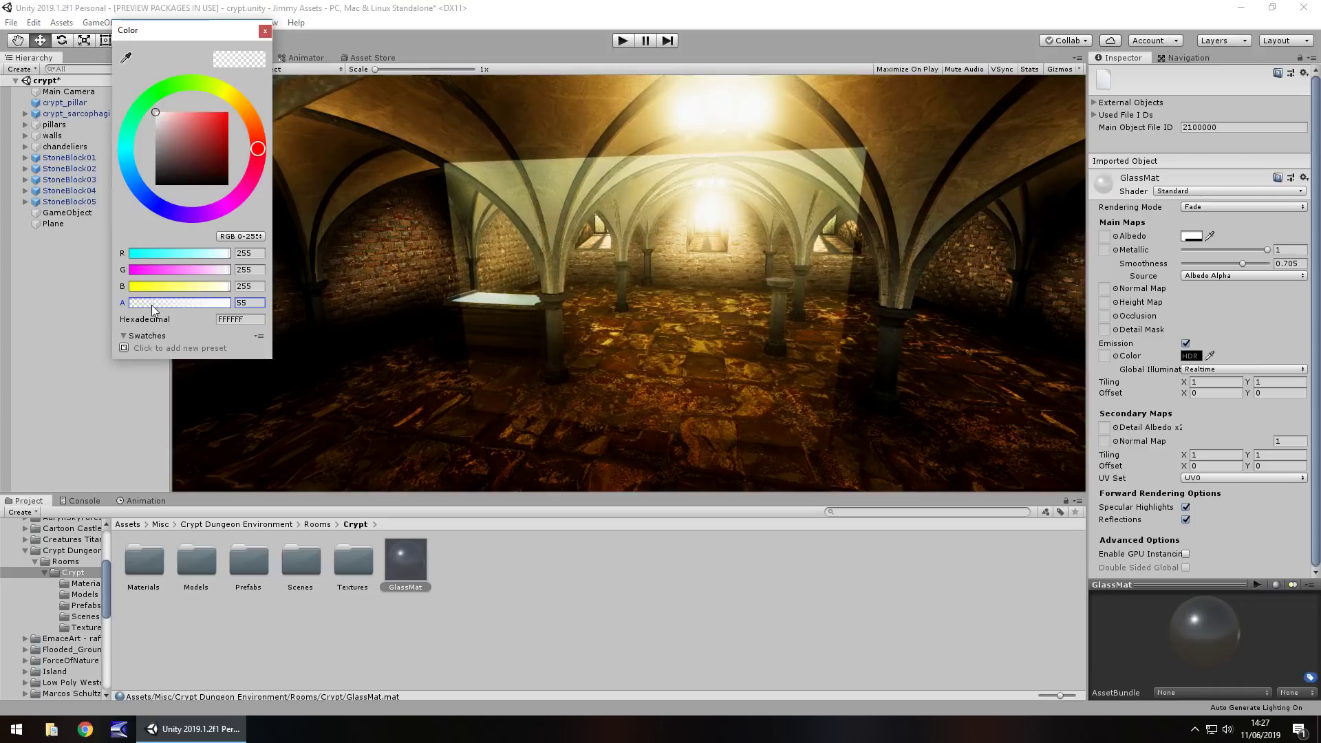
left_click(265, 30)
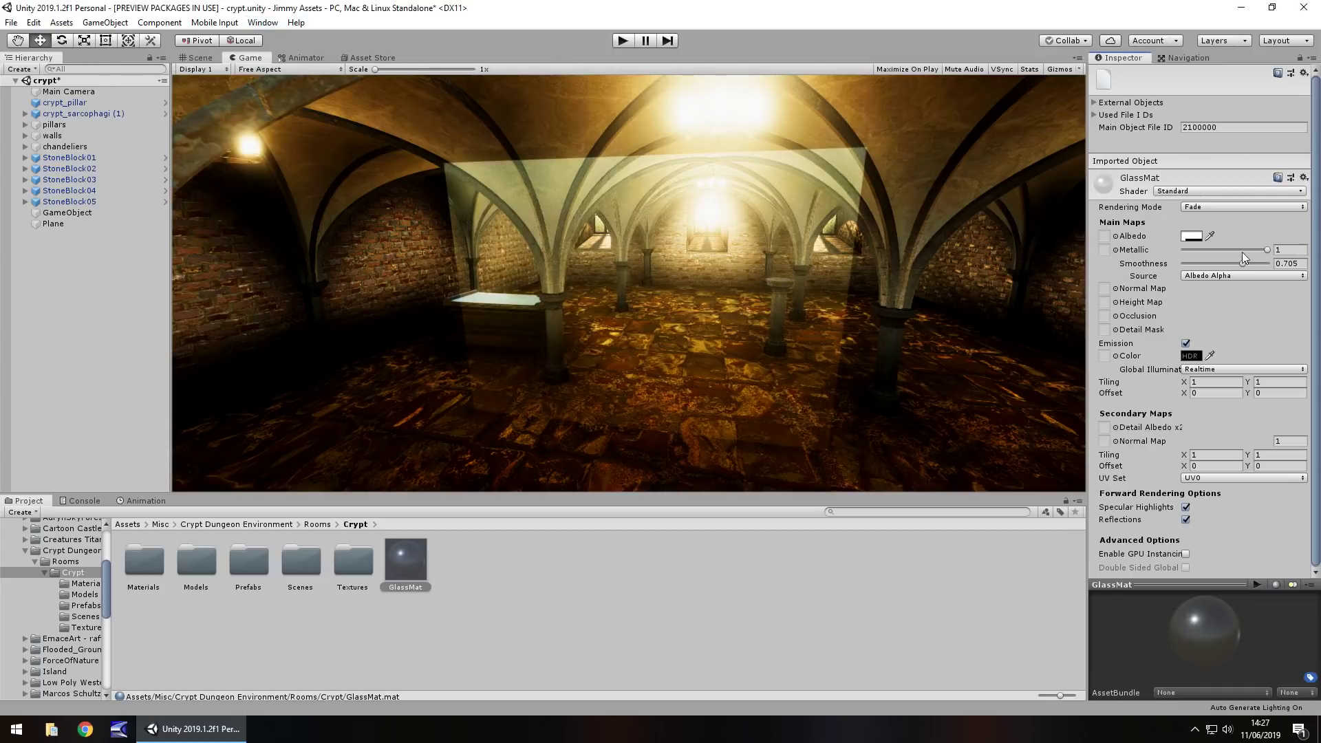
mouse_move(1265, 250)
left_mouse_down()
mouse_move(1207, 255)
mouse_move(1269, 252)
mouse_move(1289, 266)
mouse_move(1265, 267)
left_mouse_up()
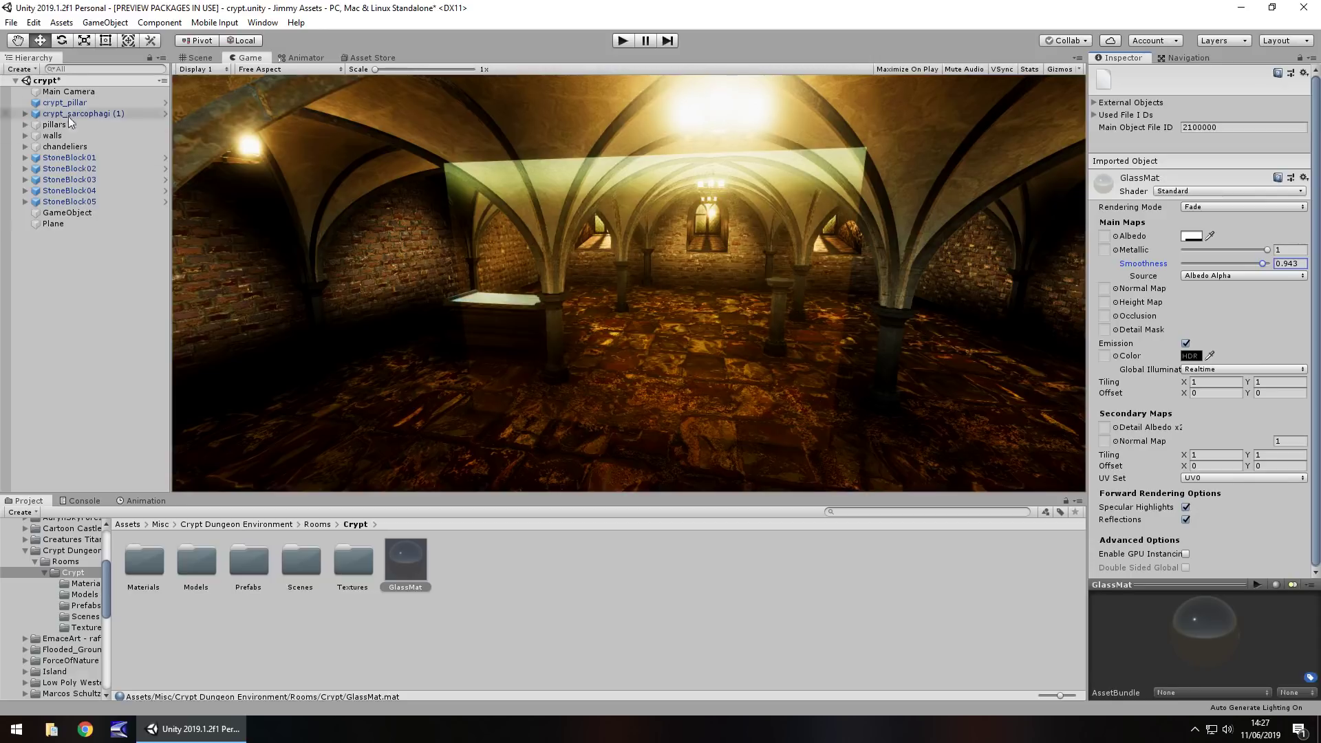
Rotate the Plane to X -64.24 and Y 10.59 so it tilts across the floor.
left_click(54, 224)
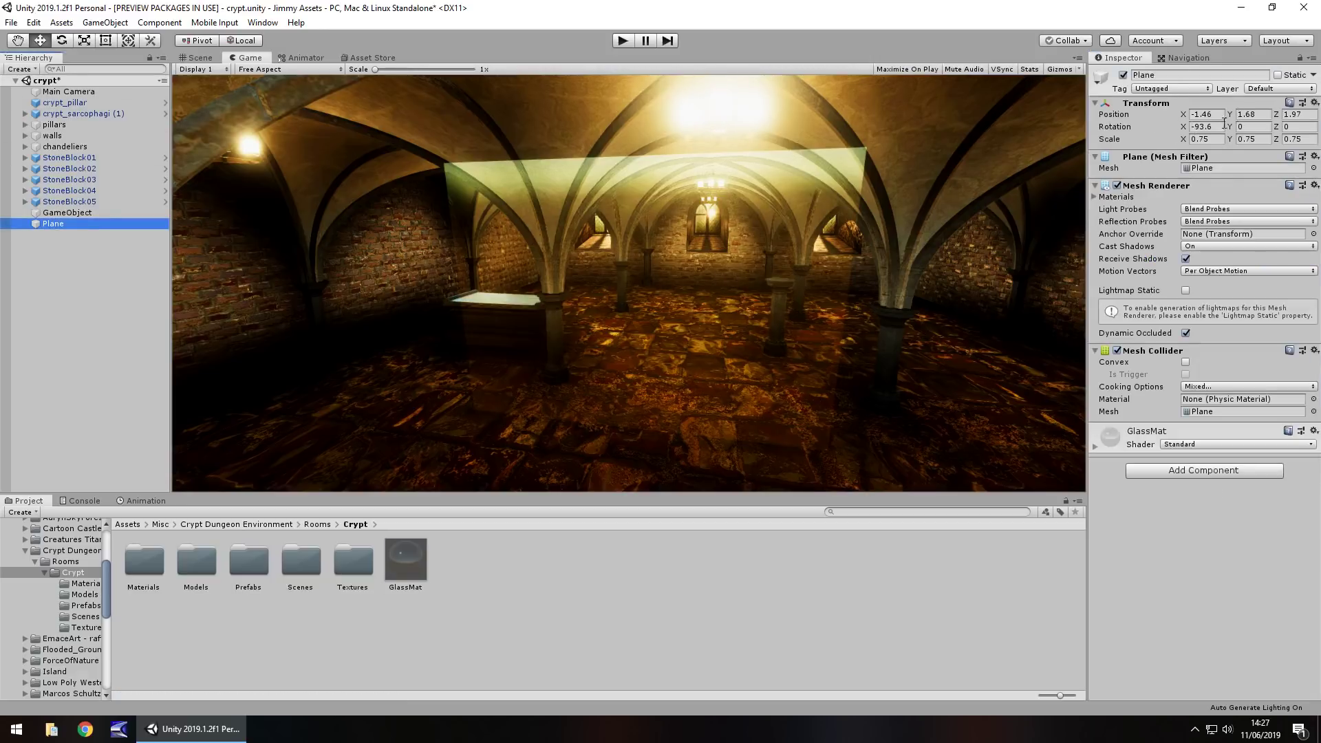
left_click_drag(1229, 126, 1172, 231)
left_click_drag(1183, 130, 346, 596)
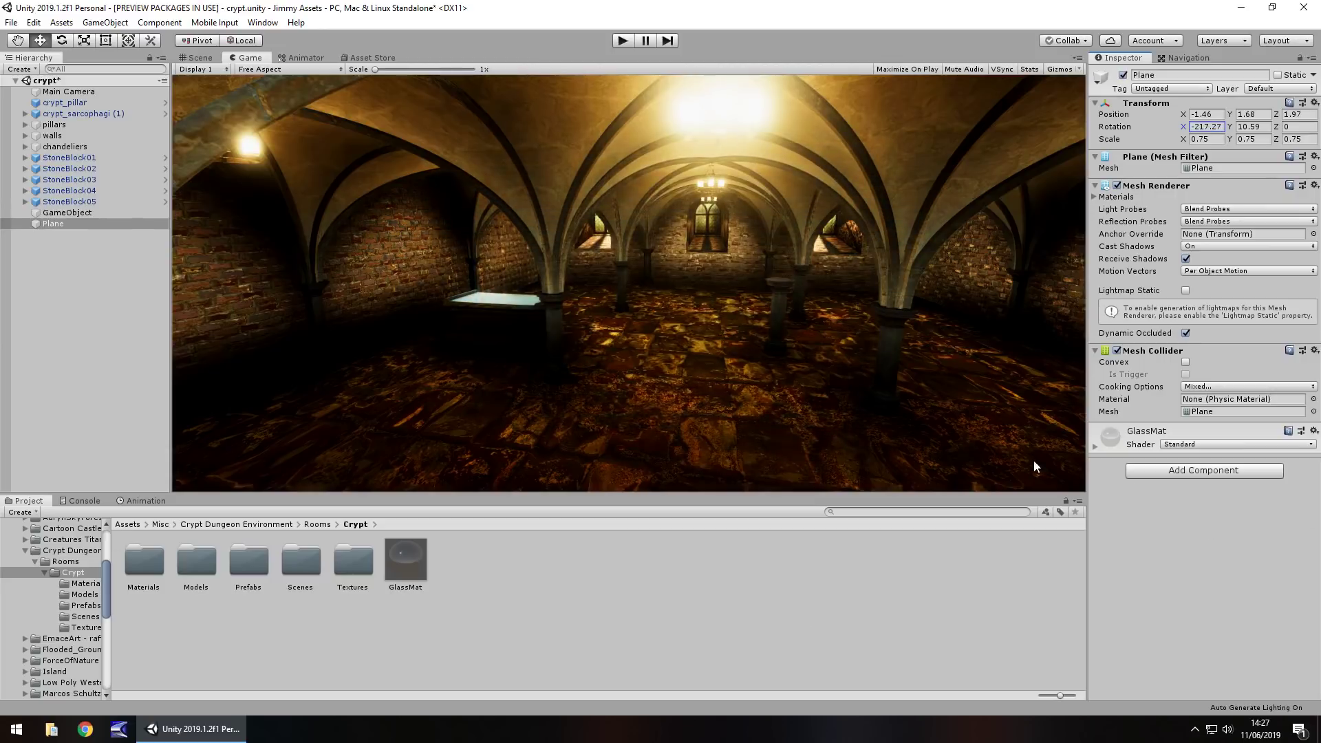
left_click_drag(1033, 461, 552, 386)
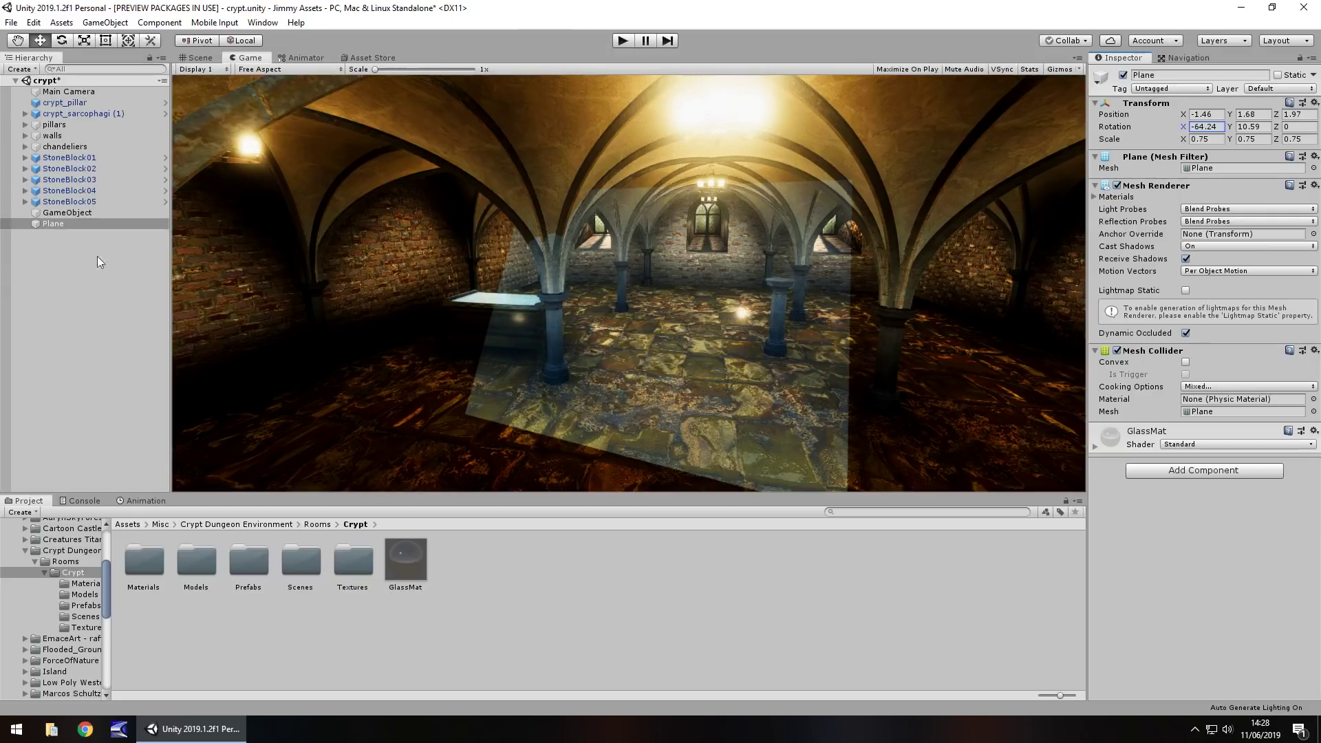
Reselect the Plane, then bring up GlassMat's settings in the Inspector.
left_click(60, 227)
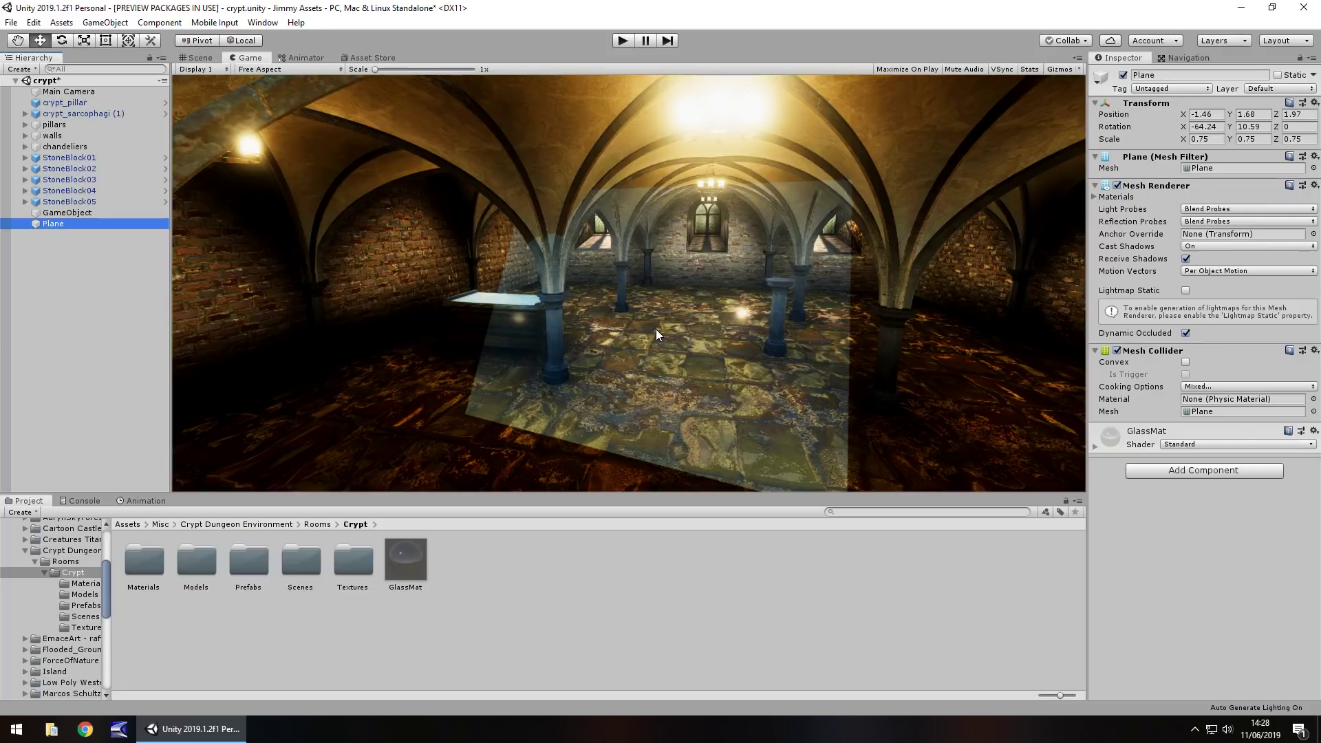
left_click(416, 561)
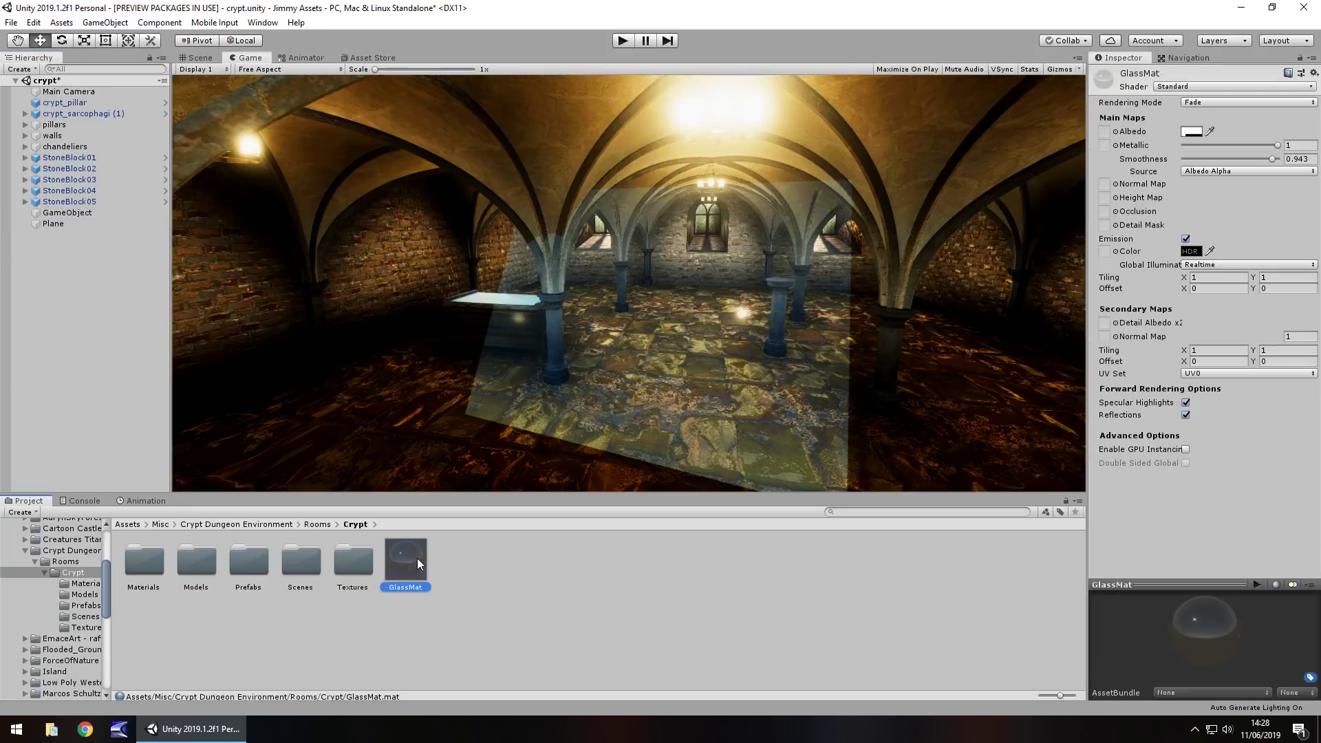